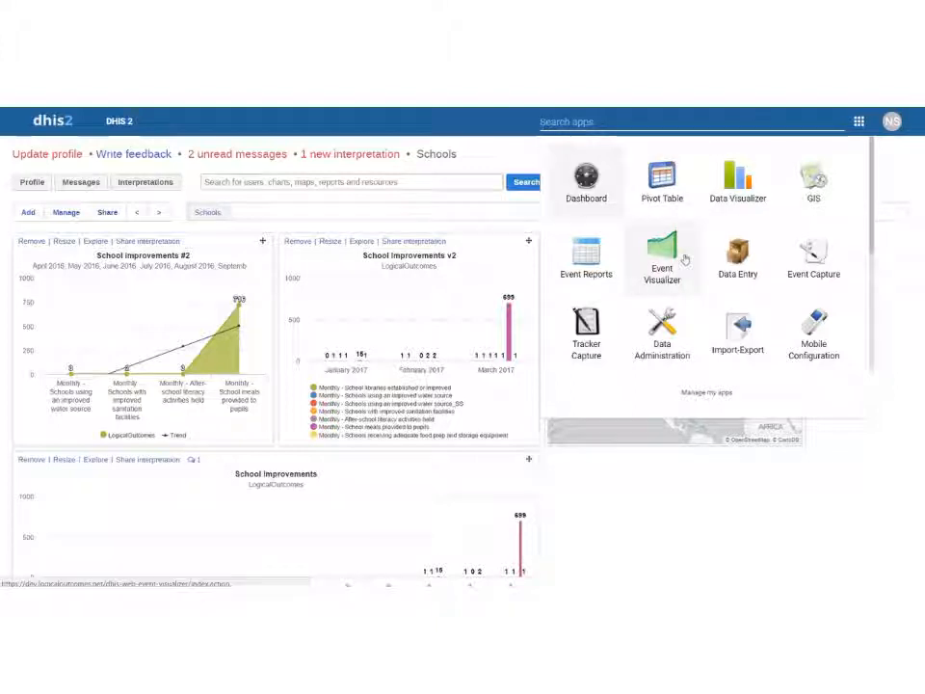
- Open Tracker Capture and start a new registration for the Financial Capability Program
{"action": "left_click", "coordinate": [599, 366]}
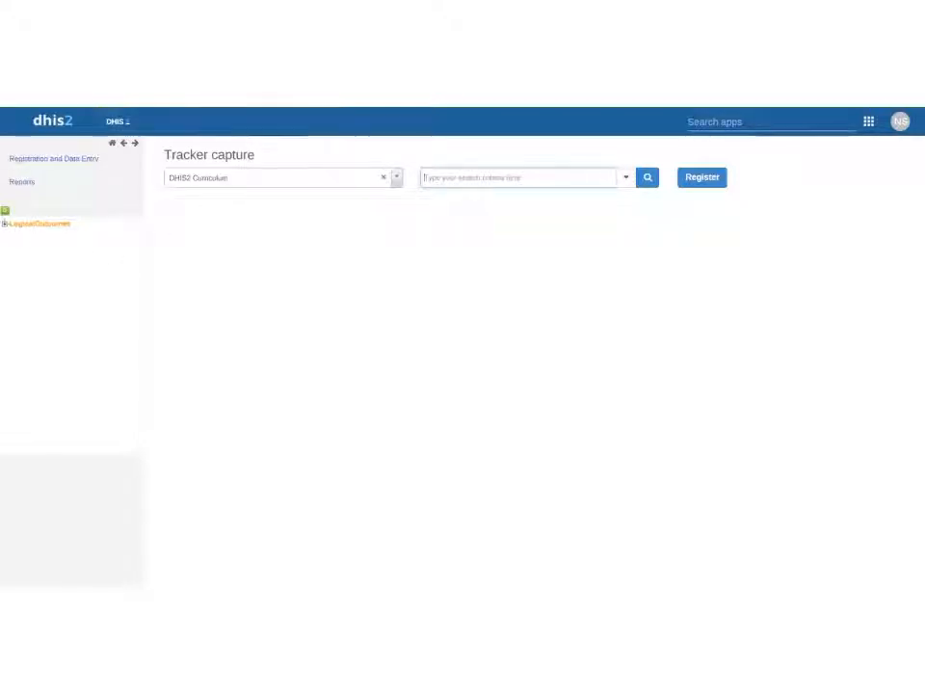
{"action": "left_click", "coordinate": [398, 179]}
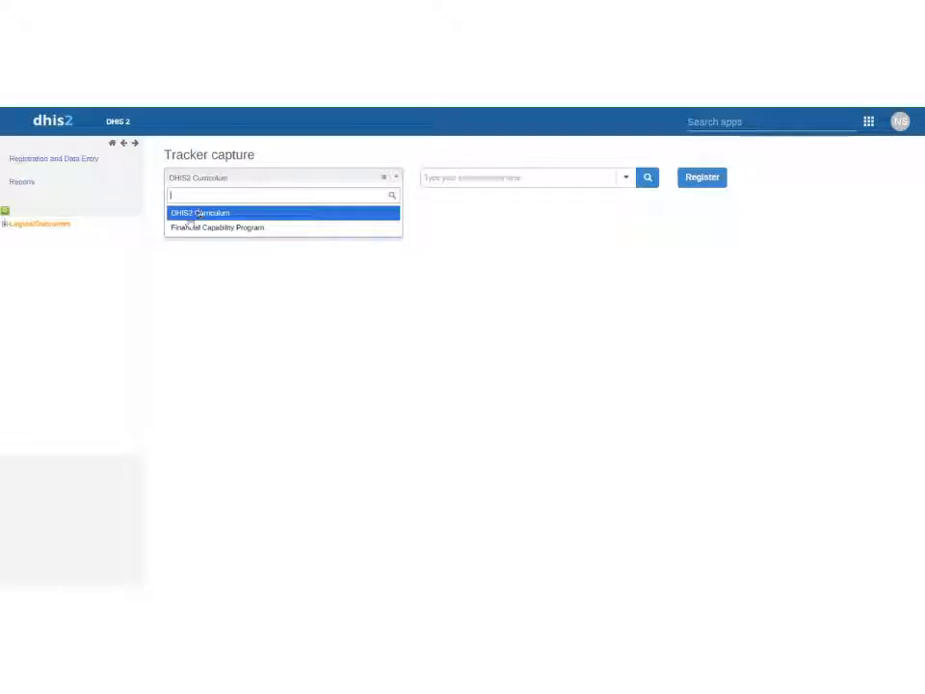
{"action": "left_click", "coordinate": [221, 231]}
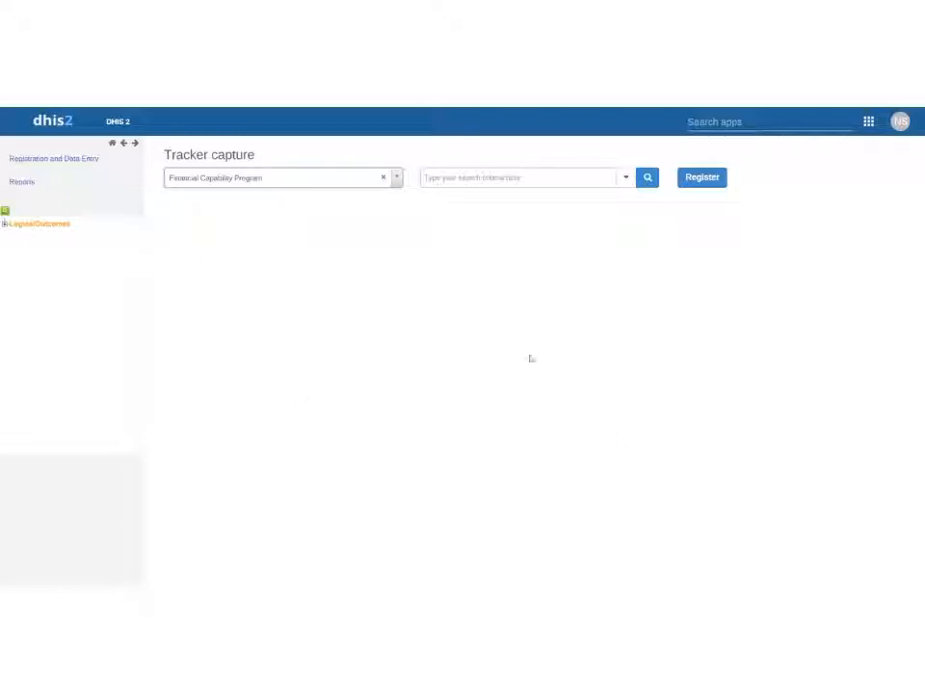
{"action": "left_click", "coordinate": [721, 179]}
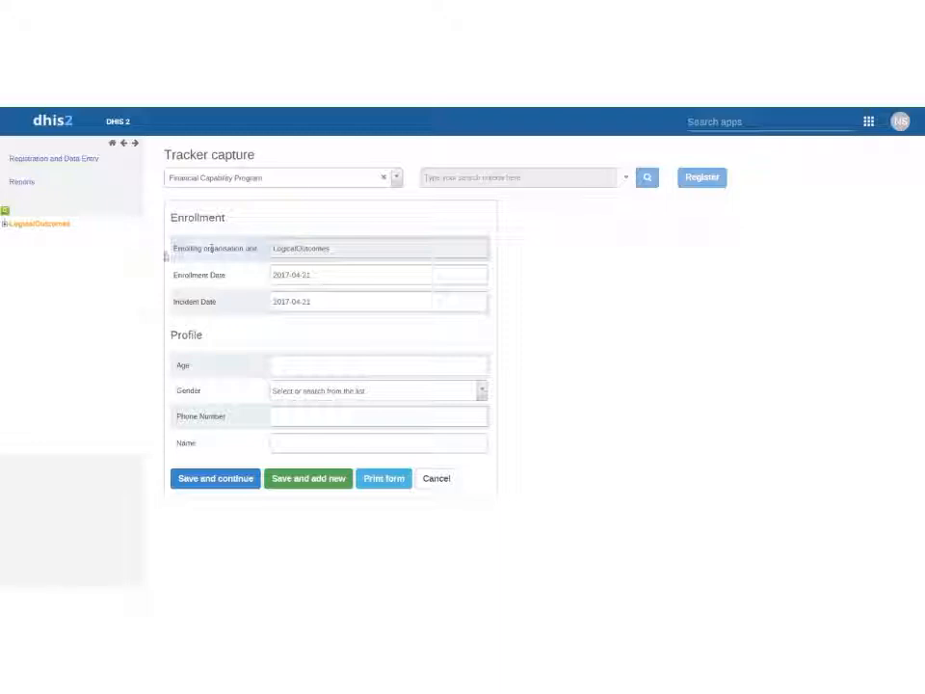
- Enter age 31 and gender Male in the enrollment profile
{"action": "left_click", "coordinate": [300, 365]}
{"action": "type", "text": "31"}
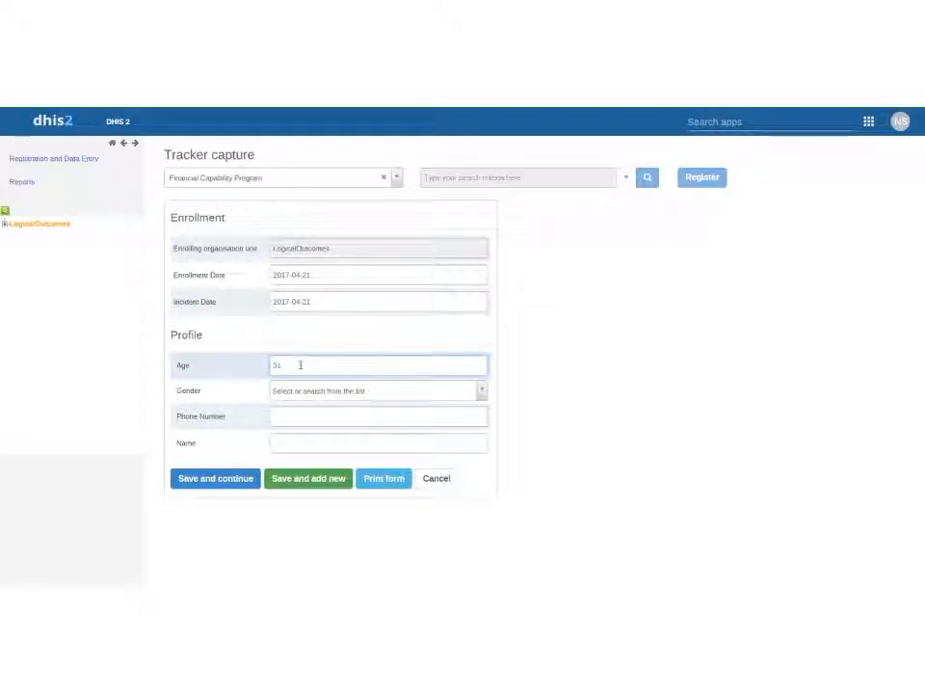
{"action": "key", "text": "Tab"}
{"action": "key", "text": "Return"}
{"action": "key", "text": "Tab"}
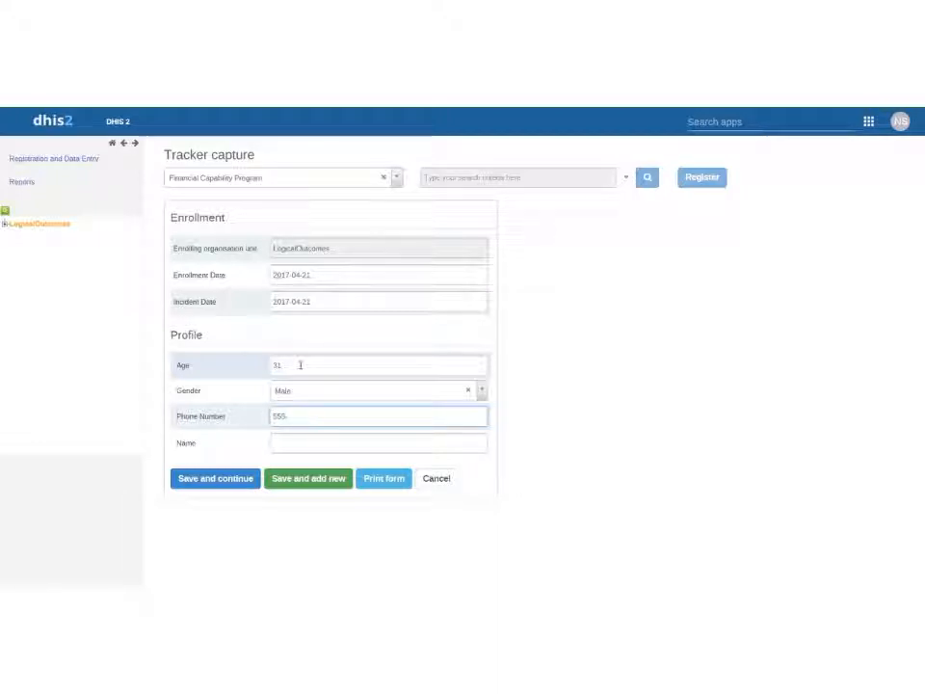
- Enter the participant's phone number and name in the profile, and save the registration to continue to its dashboard
{"action": "type", "text": "555-098"}
{"action": "type", "text": "7"}
{"action": "key", "text": "Tab"}
{"action": "type", "text": "Nicho"}
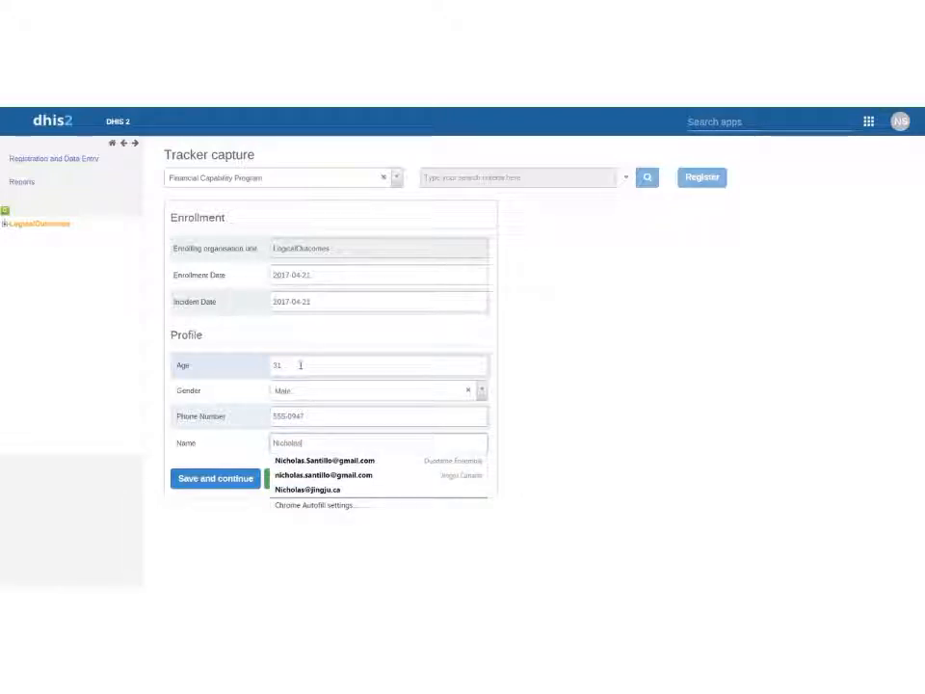
{"action": "left_click", "coordinate": [571, 409]}
{"action": "left_click_drag", "start_coordinate": [204, 444], "coordinate": [173, 443]}
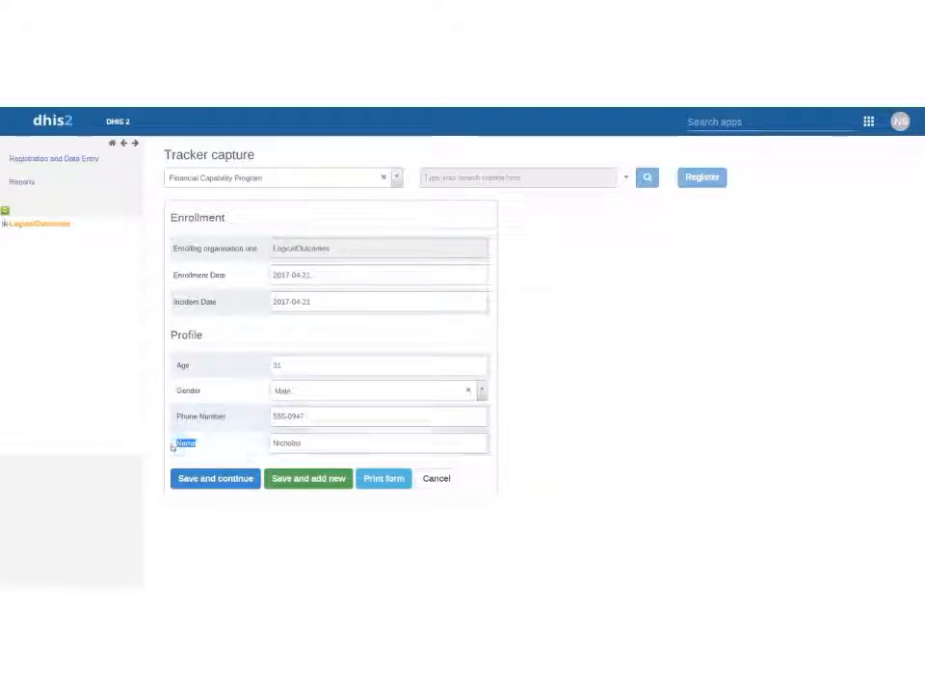
{"action": "left_click", "coordinate": [195, 483]}
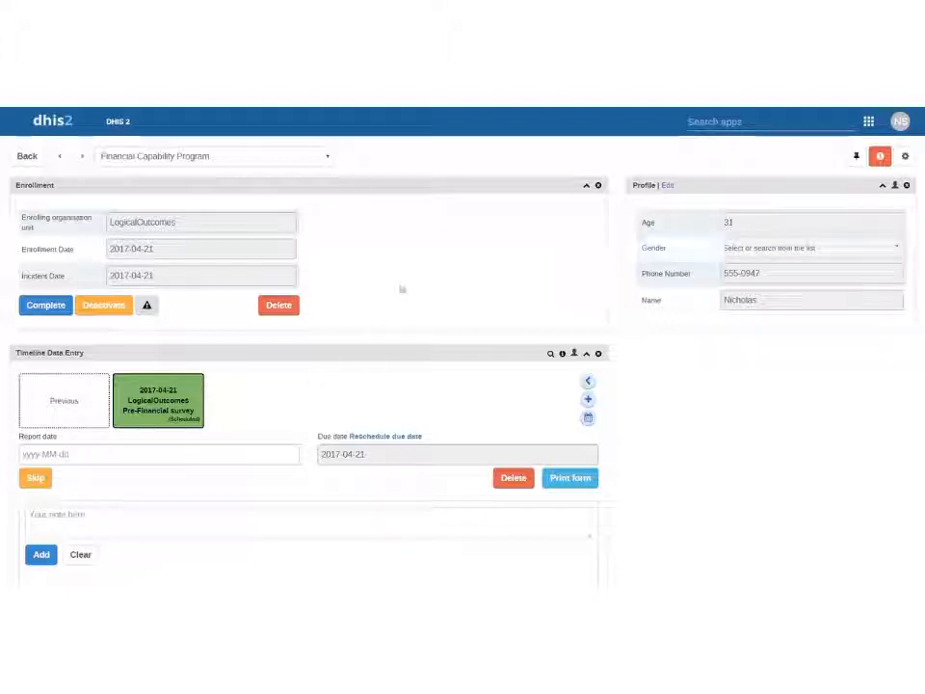
- Examine which widgets can be shown on the participant's dashboard
{"action": "scroll", "coordinate": [817, 259], "scroll_direction": "down", "scroll_amount": 1}
{"action": "scroll", "coordinate": [818, 259], "scroll_direction": "up", "scroll_amount": 1}
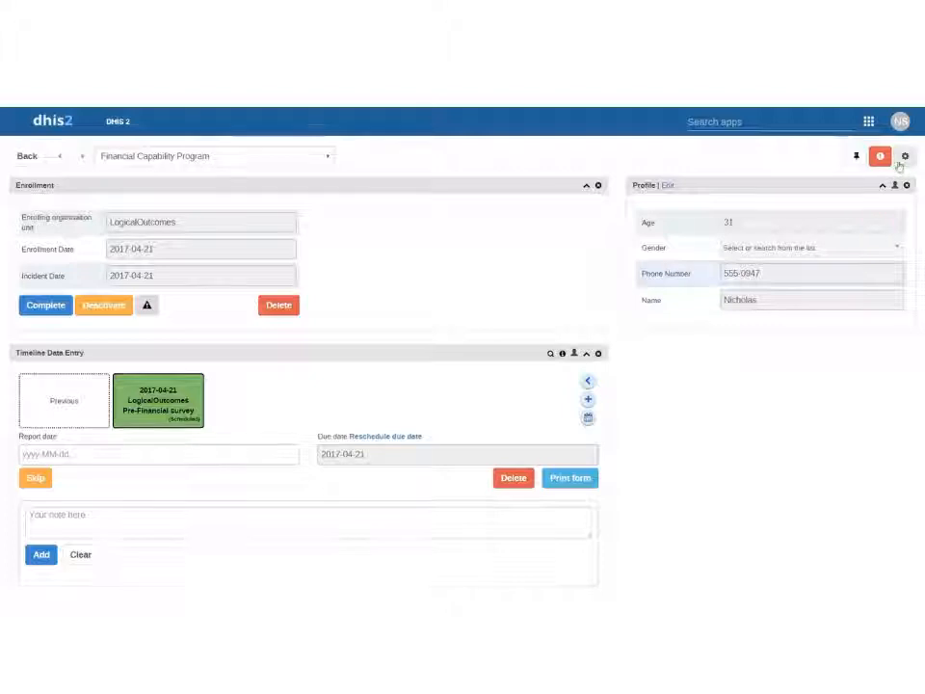
{"action": "left_click", "coordinate": [905, 156]}
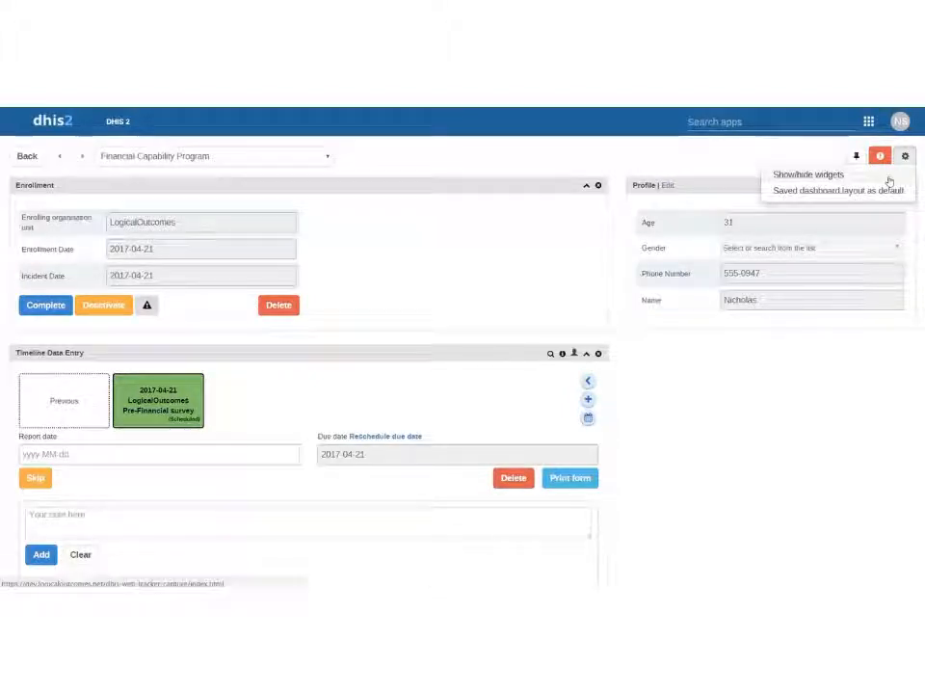
{"action": "left_click", "coordinate": [891, 176]}
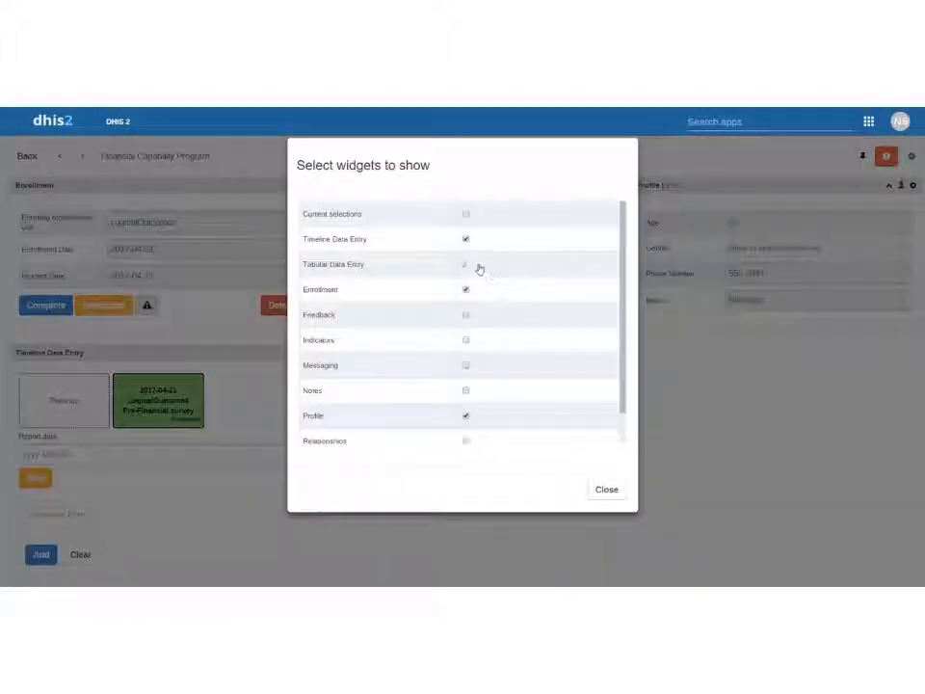
{"action": "left_click", "coordinate": [465, 266]}
{"action": "left_click", "coordinate": [466, 266]}
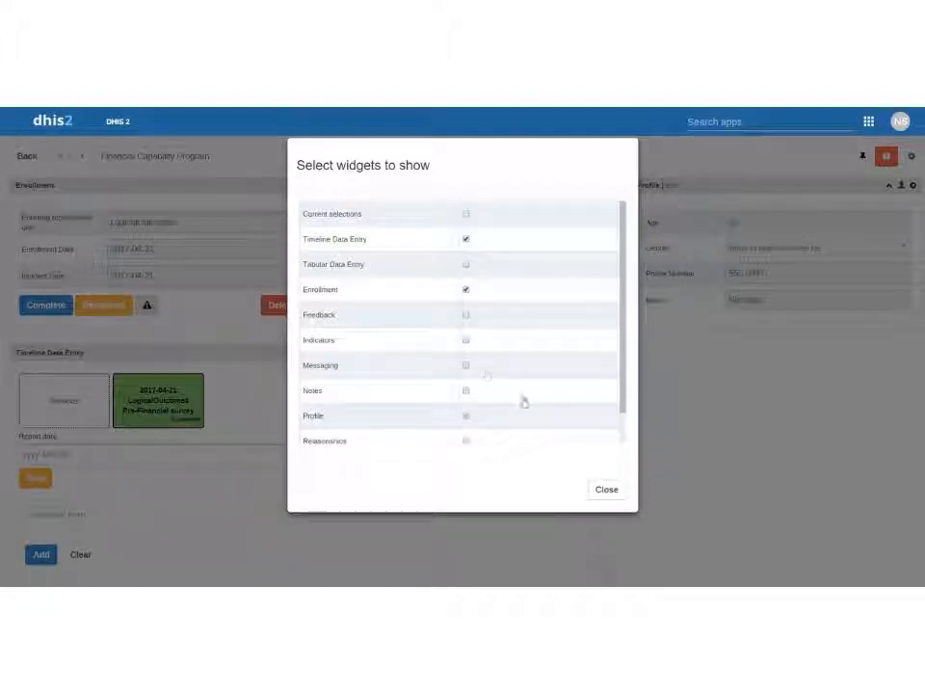
{"action": "scroll", "coordinate": [523, 401], "scroll_direction": "down", "scroll_amount": 2}
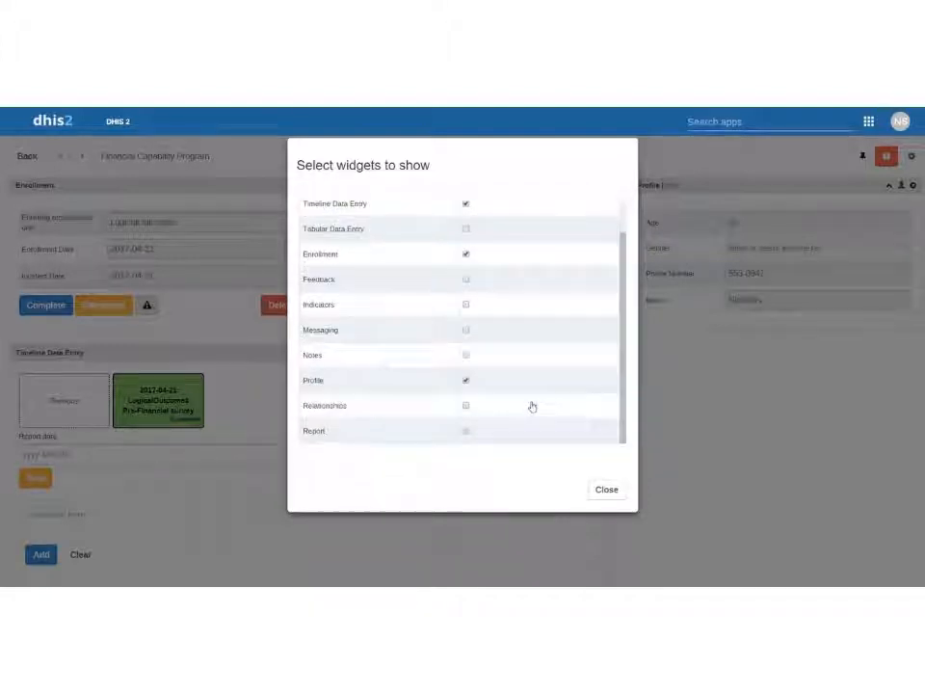
{"action": "left_click", "coordinate": [608, 489]}
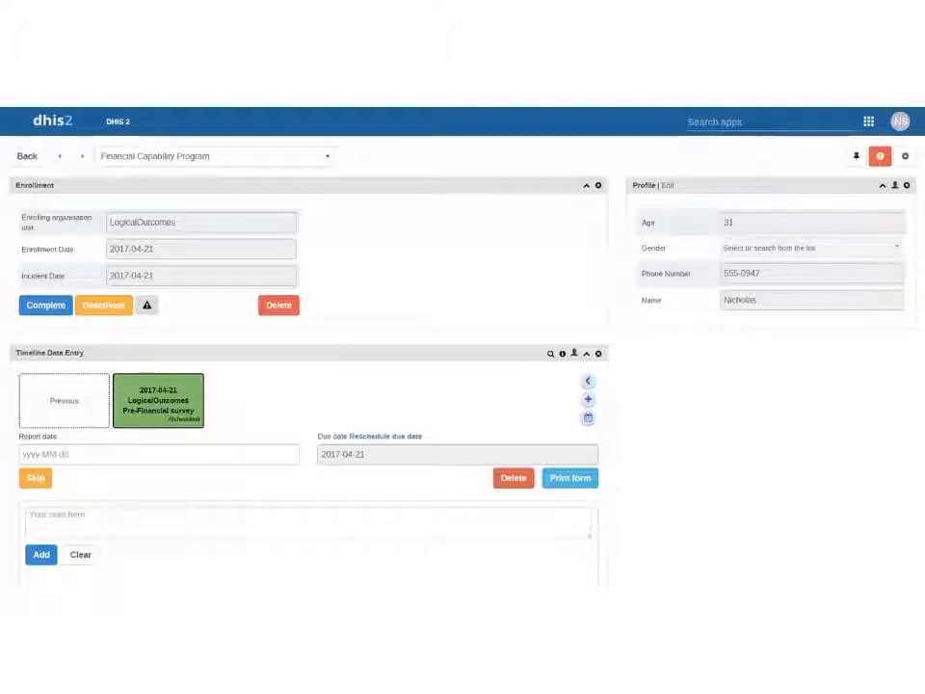
- Collapse the Enrollment widget and browse the program stages in the data entry timeline
{"action": "left_click", "coordinate": [586, 185]}
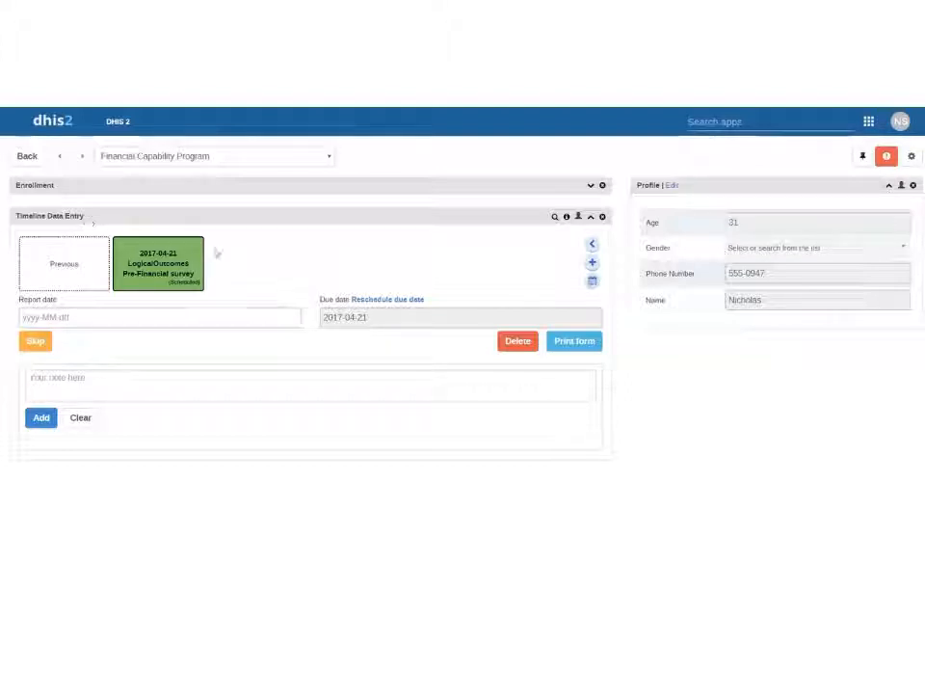
{"action": "left_click", "coordinate": [69, 272]}
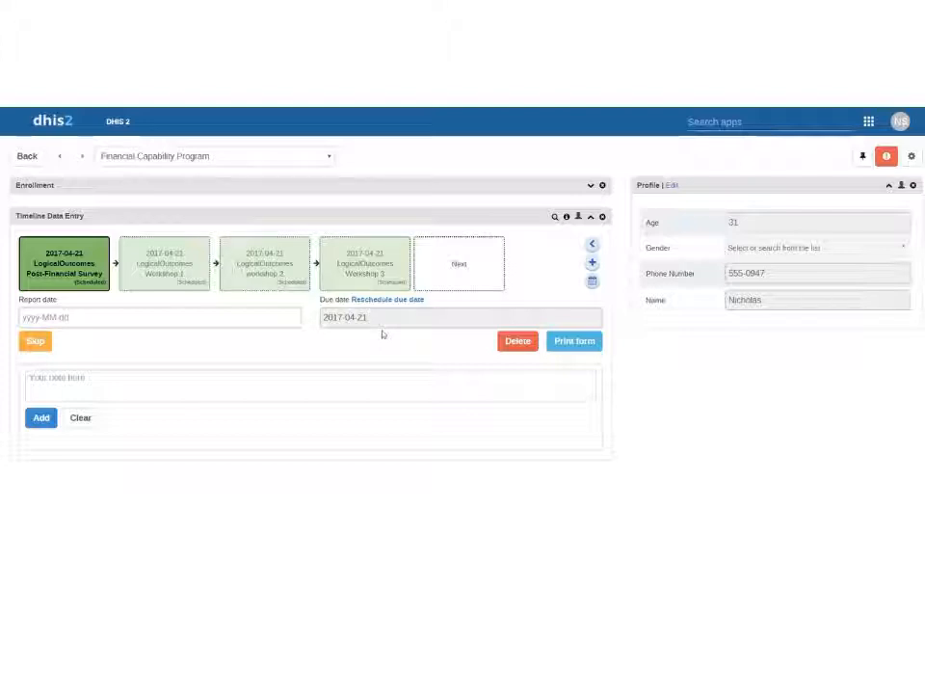
{"action": "left_click", "coordinate": [445, 282]}
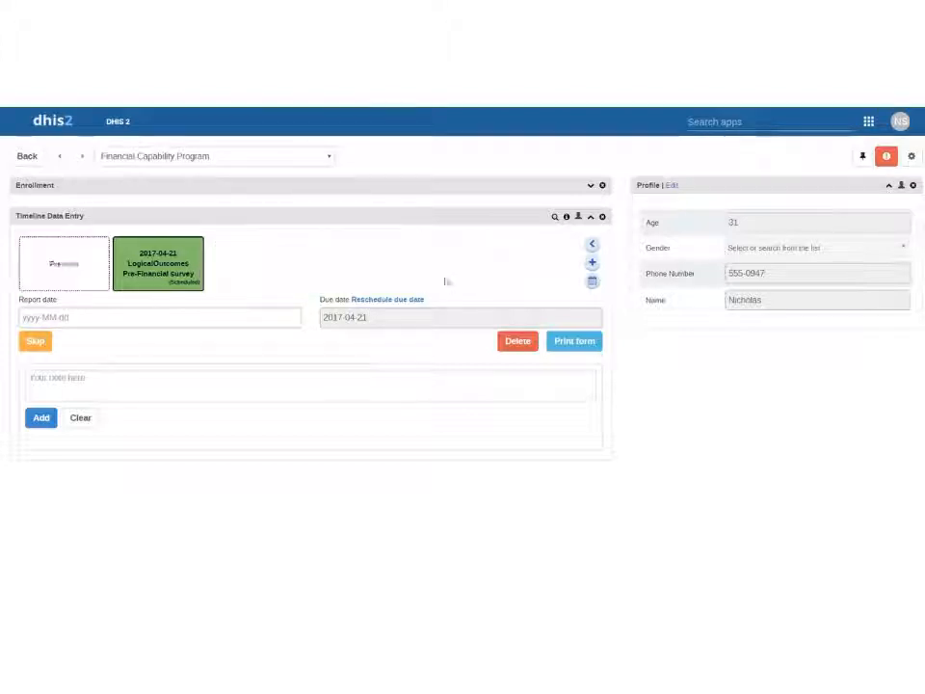
- Set the report date of the Pre-Financial survey to 2017-04-01
{"action": "mouse_move", "coordinate": [169, 278]}
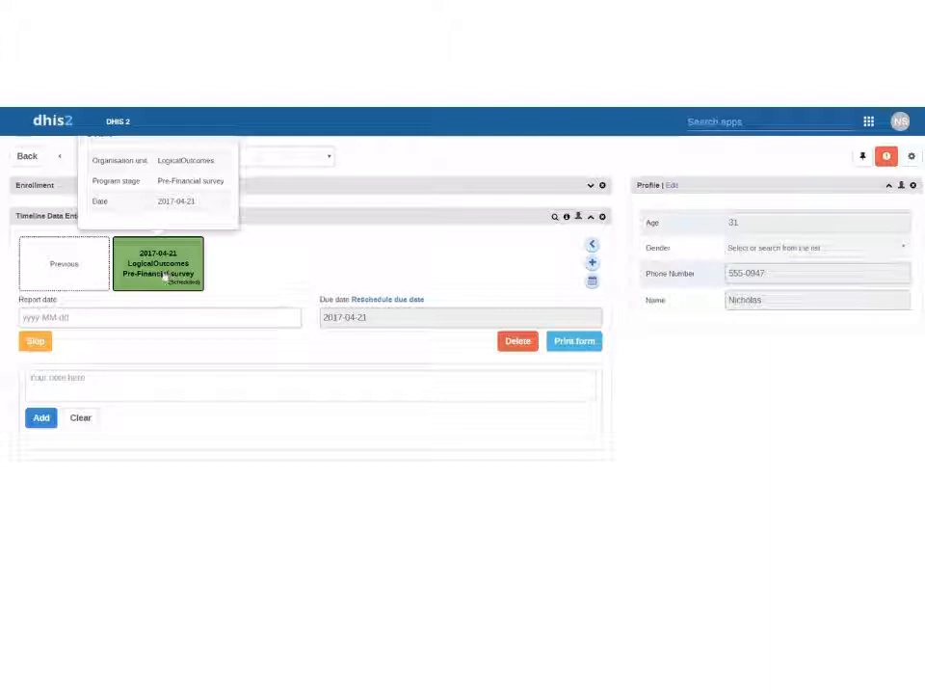
{"action": "left_click", "coordinate": [46, 321]}
{"action": "left_click", "coordinate": [135, 388]}
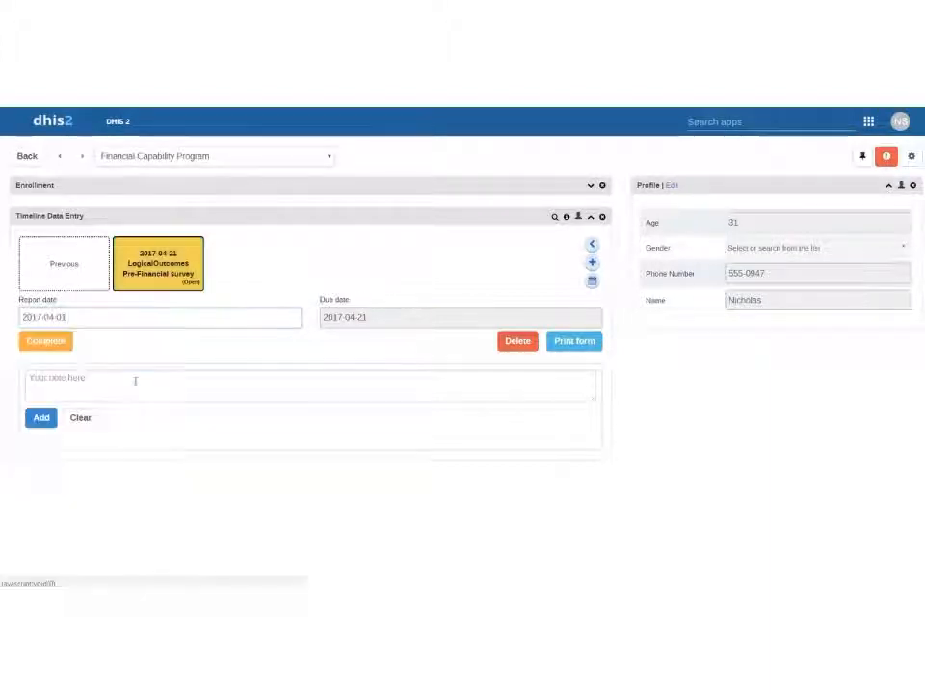
- Set the report date of Workshop 1 to 2017-04-03
{"action": "mouse_move", "coordinate": [66, 271]}
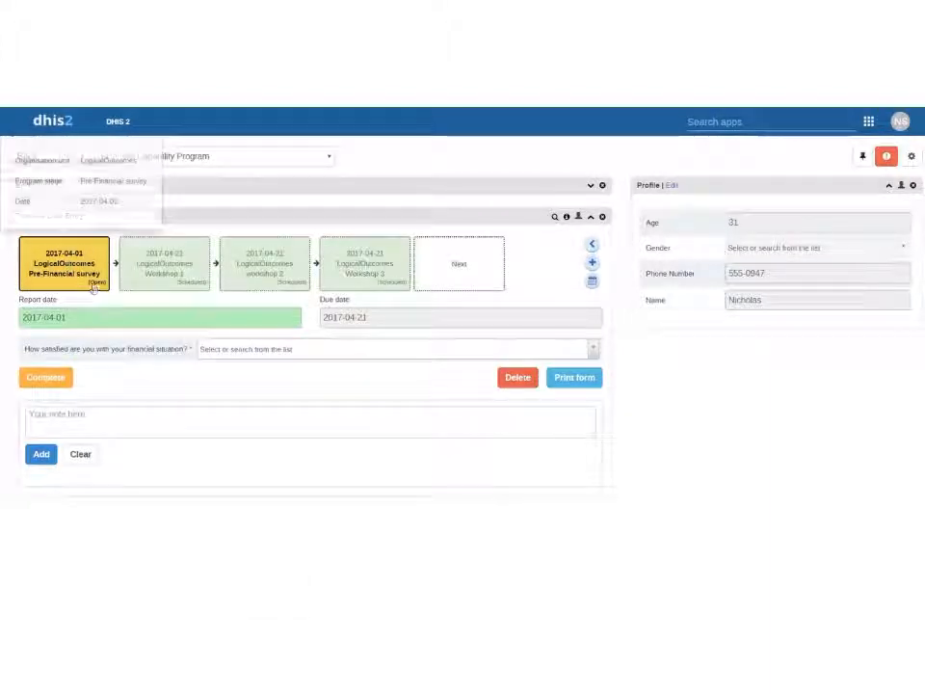
{"action": "left_click", "coordinate": [164, 265]}
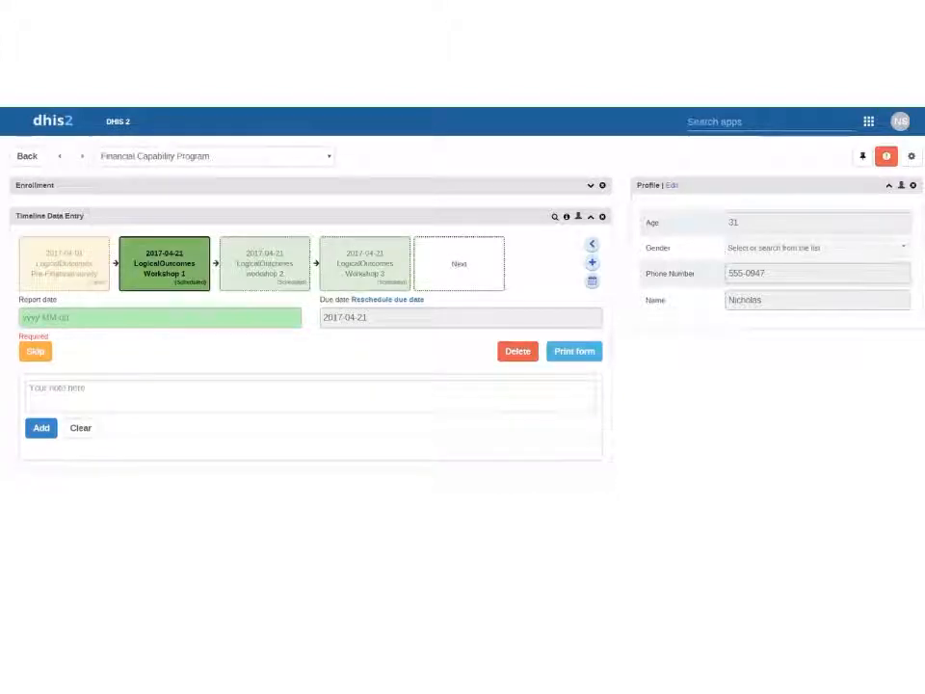
{"action": "left_click", "coordinate": [88, 318]}
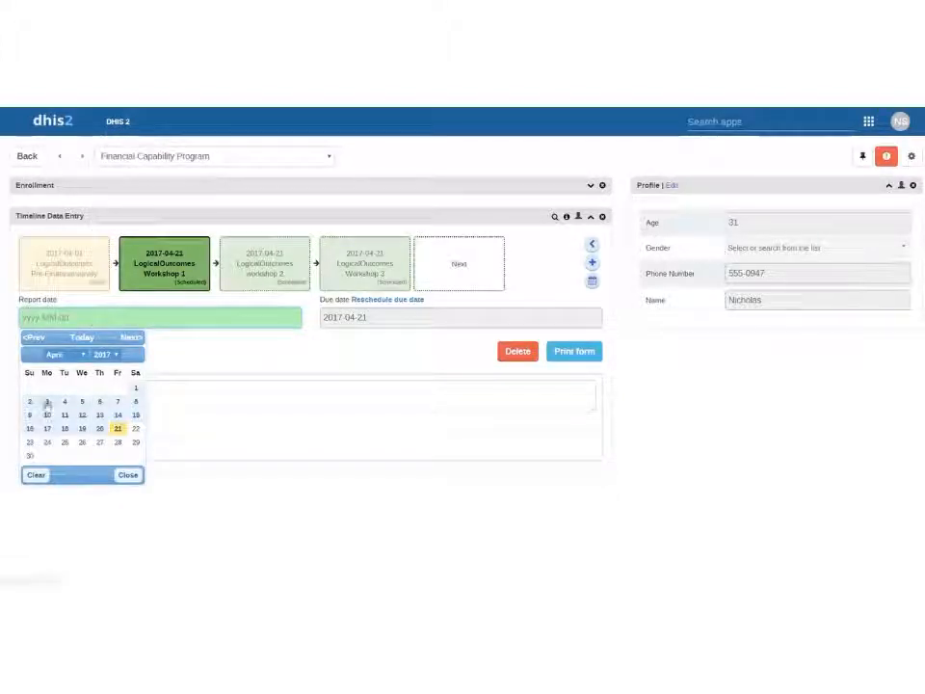
{"action": "left_click", "coordinate": [47, 401]}
- Set the report date of the Post-Financial Survey to 2017-04-05
{"action": "left_click", "coordinate": [241, 270]}
{"action": "left_click", "coordinate": [104, 318]}
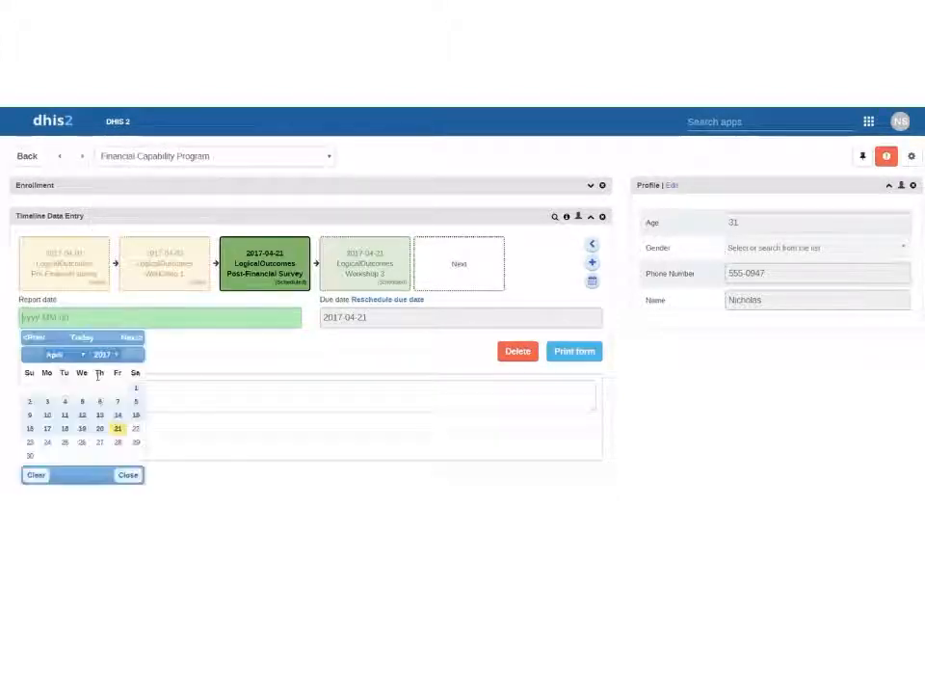
{"action": "left_click", "coordinate": [84, 403]}
{"action": "left_click_drag", "start_coordinate": [84, 403], "coordinate": [350, 293]}
- Set the report date of workshop 2 to 2017-04-07
{"action": "left_click", "coordinate": [366, 266]}
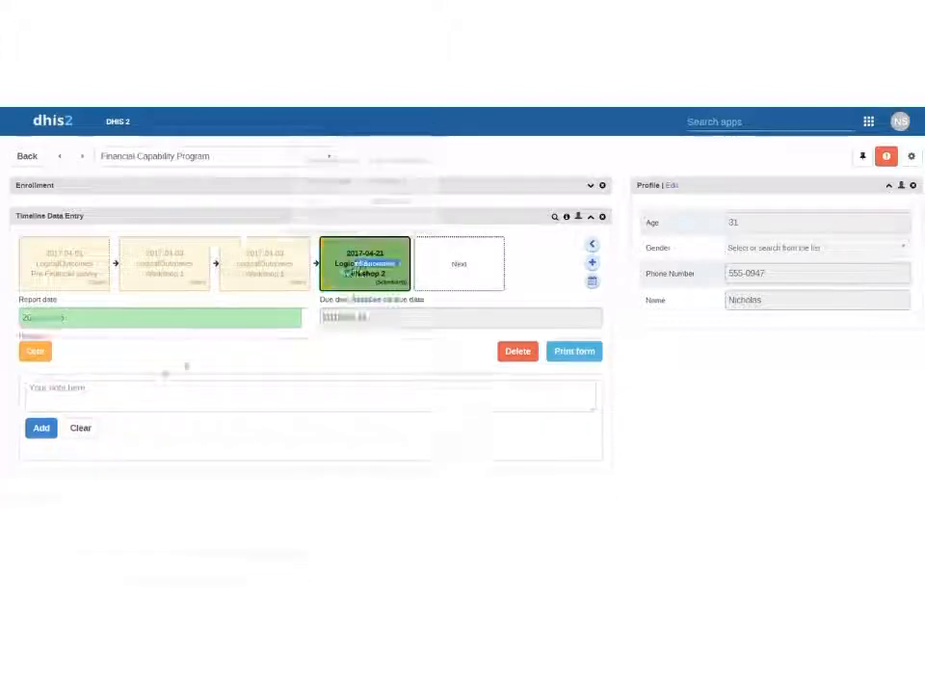
{"action": "left_click", "coordinate": [87, 318]}
{"action": "left_click", "coordinate": [118, 403]}
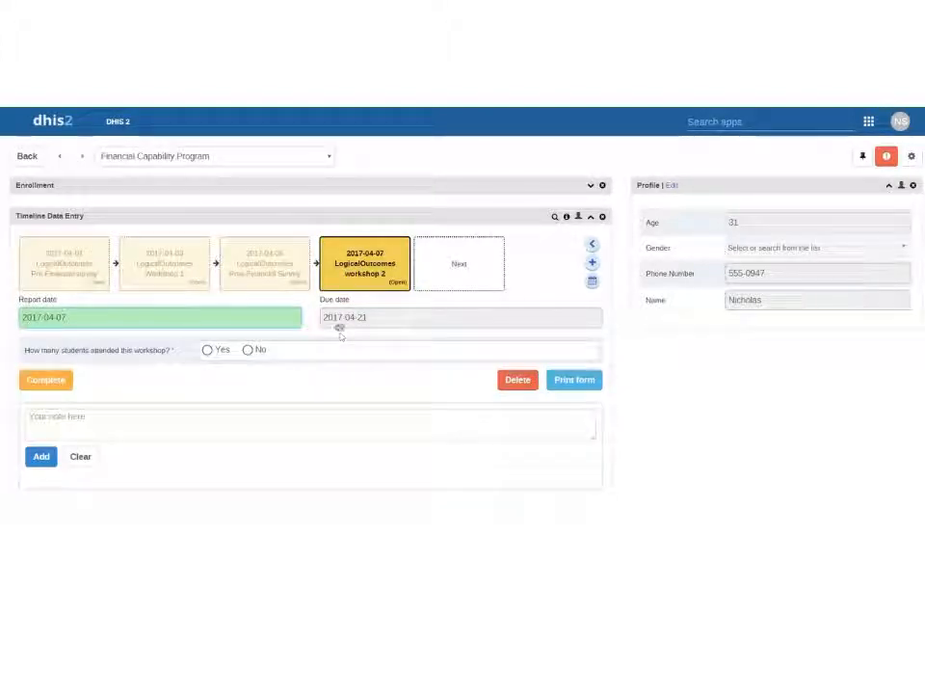
- Change the report date of the Post-Financial Survey so that it follows the workshops in the timeline
{"action": "left_click", "coordinate": [291, 277]}
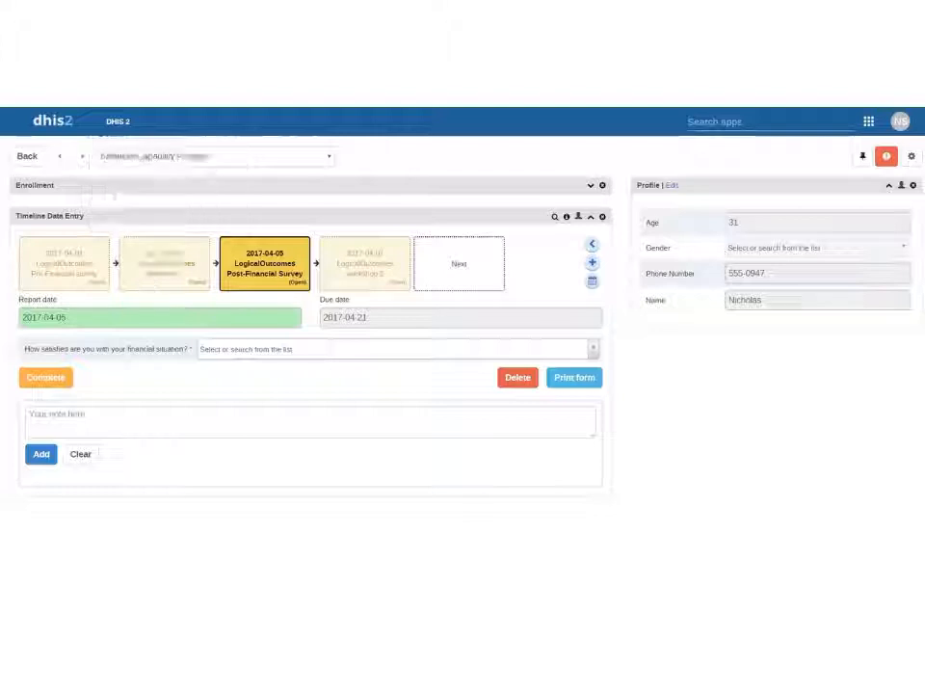
{"action": "left_click", "coordinate": [87, 318]}
{"action": "left_click", "coordinate": [136, 387]}
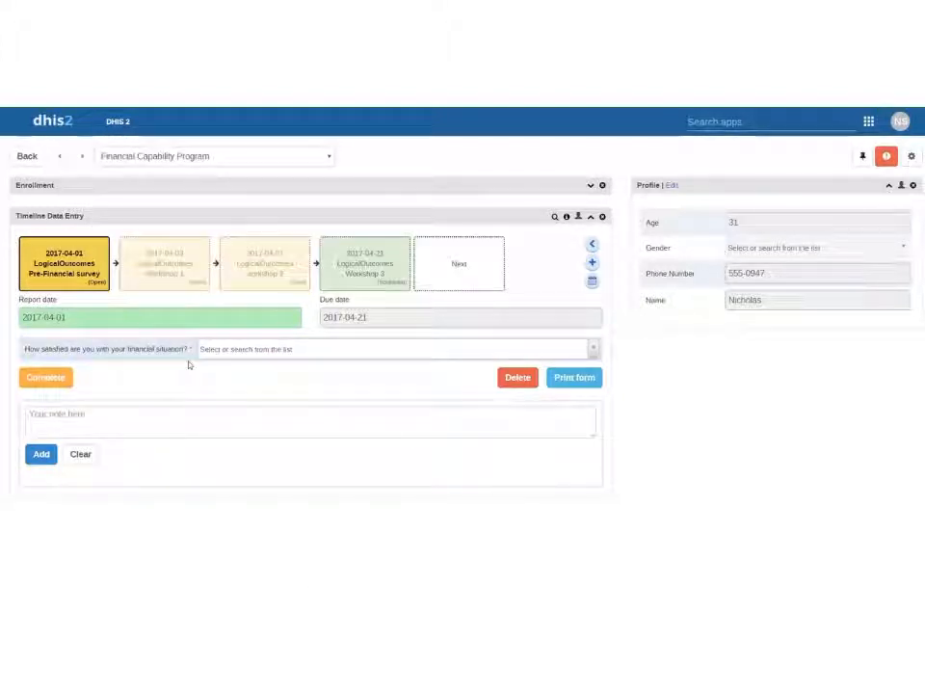
- Set the report date of Workshop 3 to 2017-04-07
{"action": "left_click", "coordinate": [366, 270]}
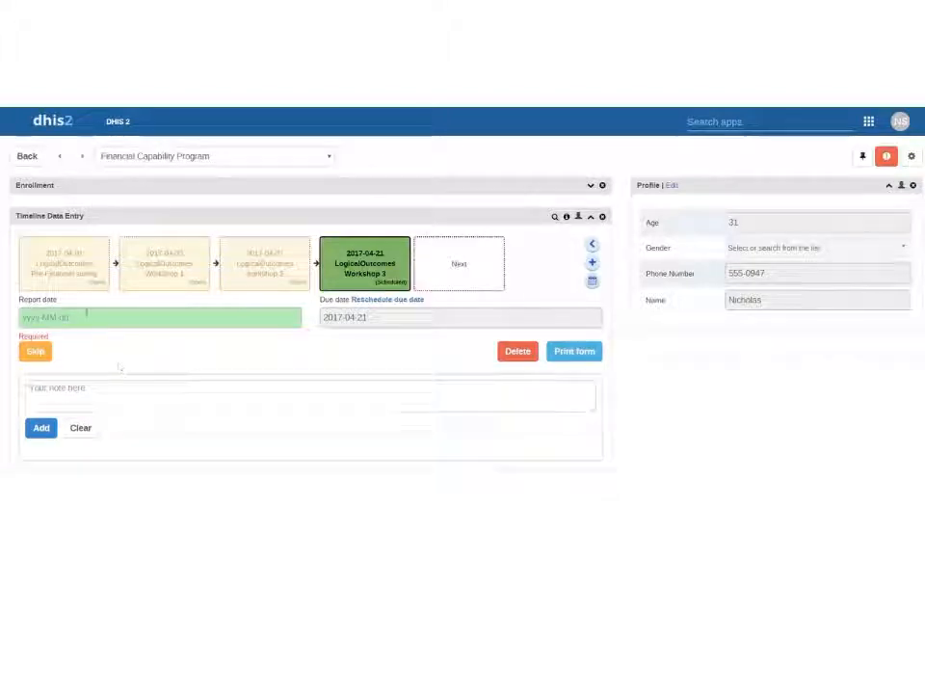
{"action": "left_click", "coordinate": [88, 317]}
{"action": "left_click", "coordinate": [118, 401]}
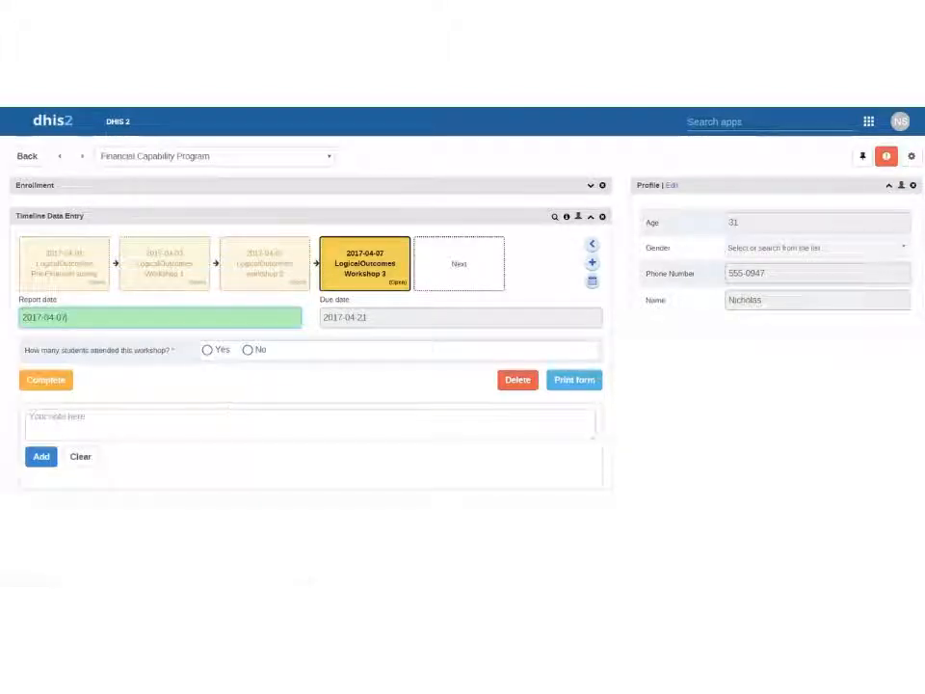
- Change the report date of Workshop 3 to 2017-04-05
{"action": "mouse_move", "coordinate": [66, 272]}
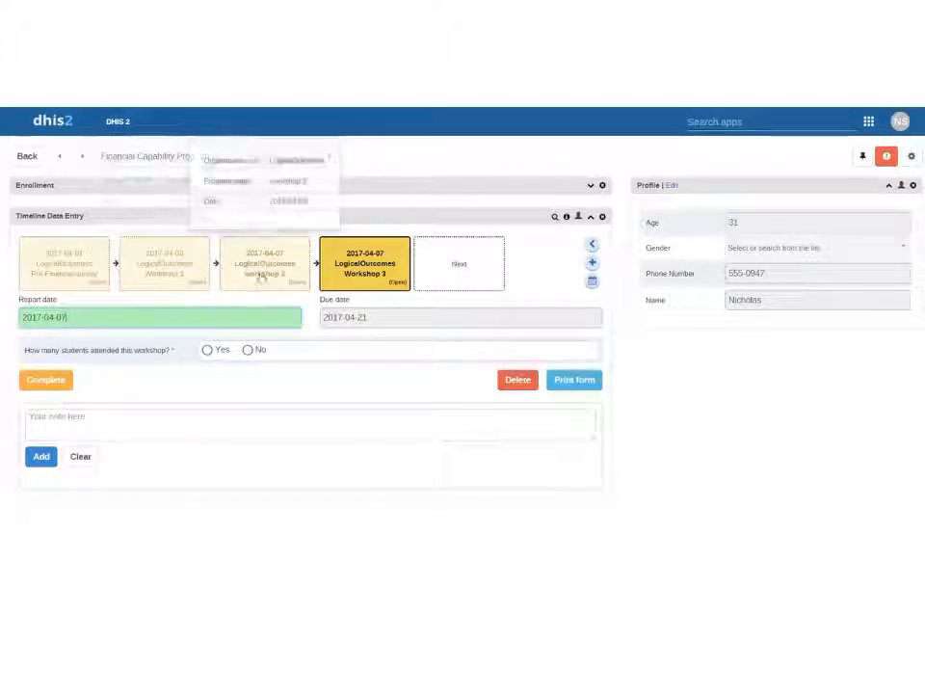
{"action": "mouse_move", "coordinate": [283, 274]}
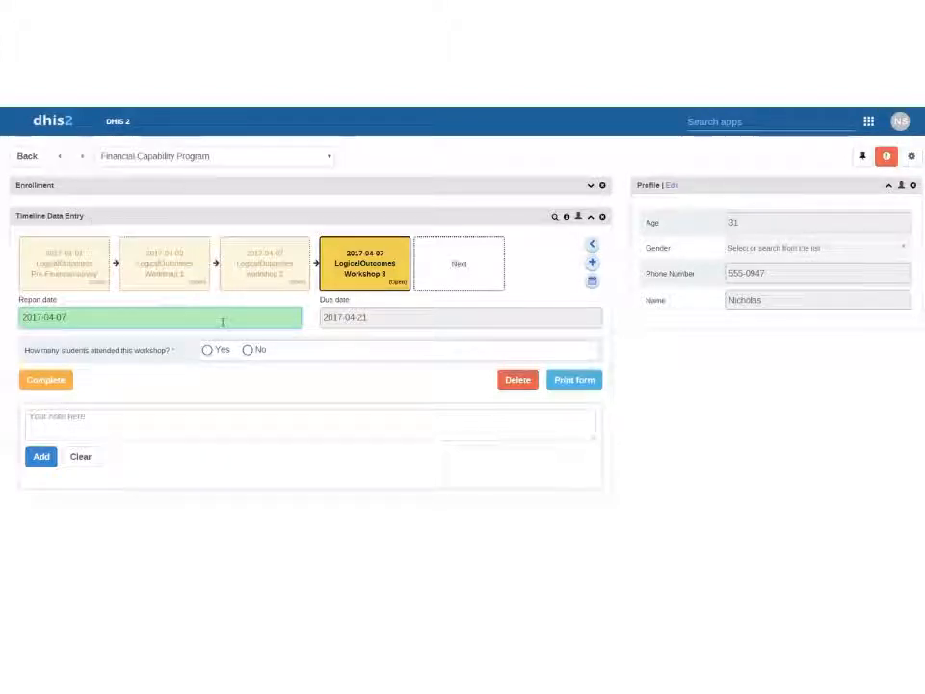
{"action": "key", "text": "BackSpace"}
{"action": "type", "text": "5"}
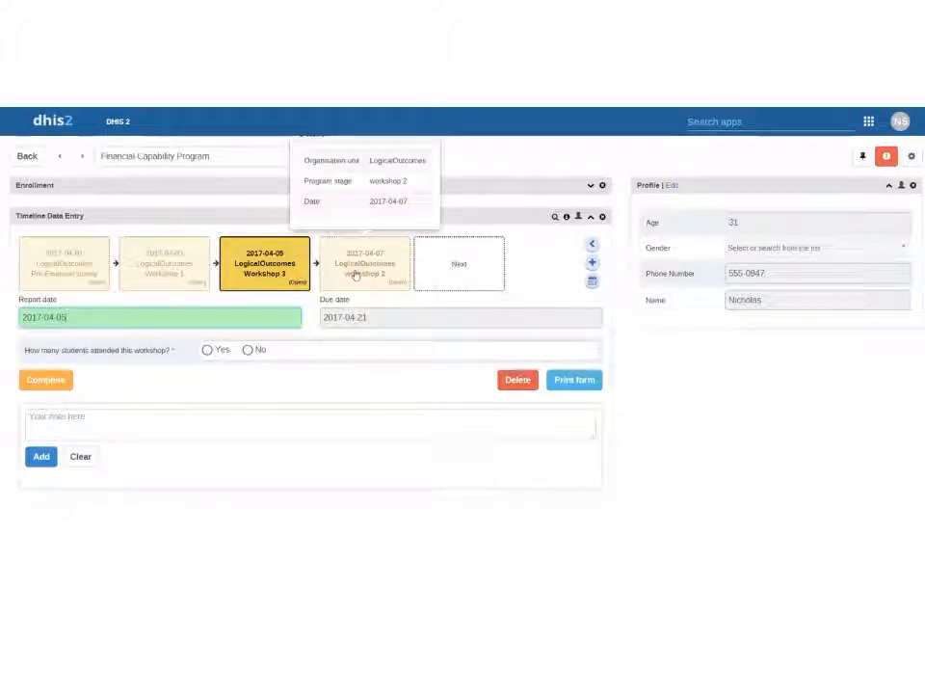
- Change the report date of Workshop 3 to 2017-04-06
{"action": "mouse_move", "coordinate": [338, 277]}
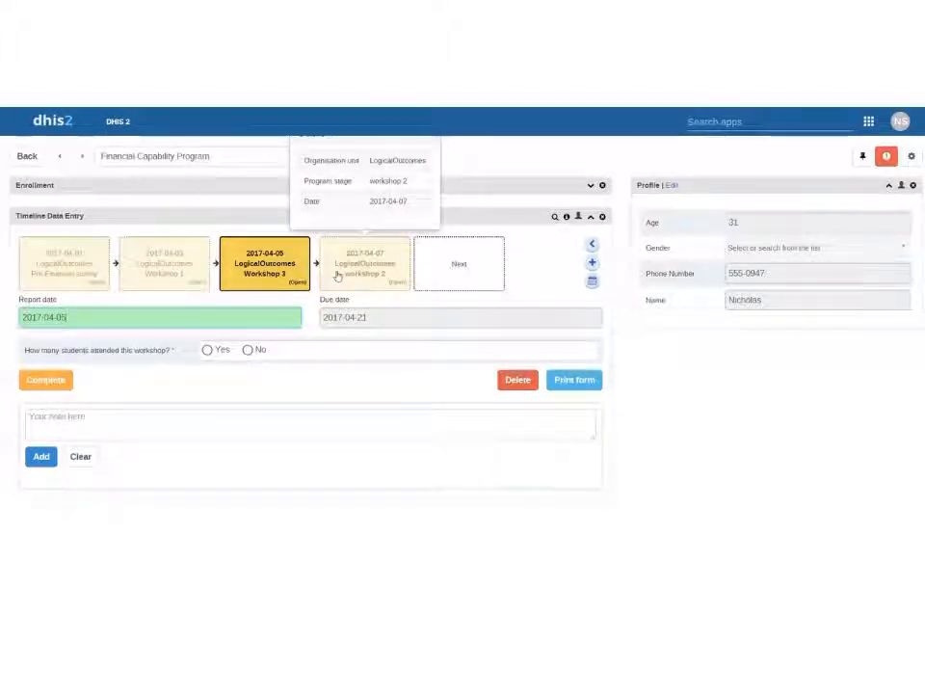
{"action": "left_click", "coordinate": [89, 325]}
{"action": "key", "text": "BackSpace"}
{"action": "type", "text": "7"}
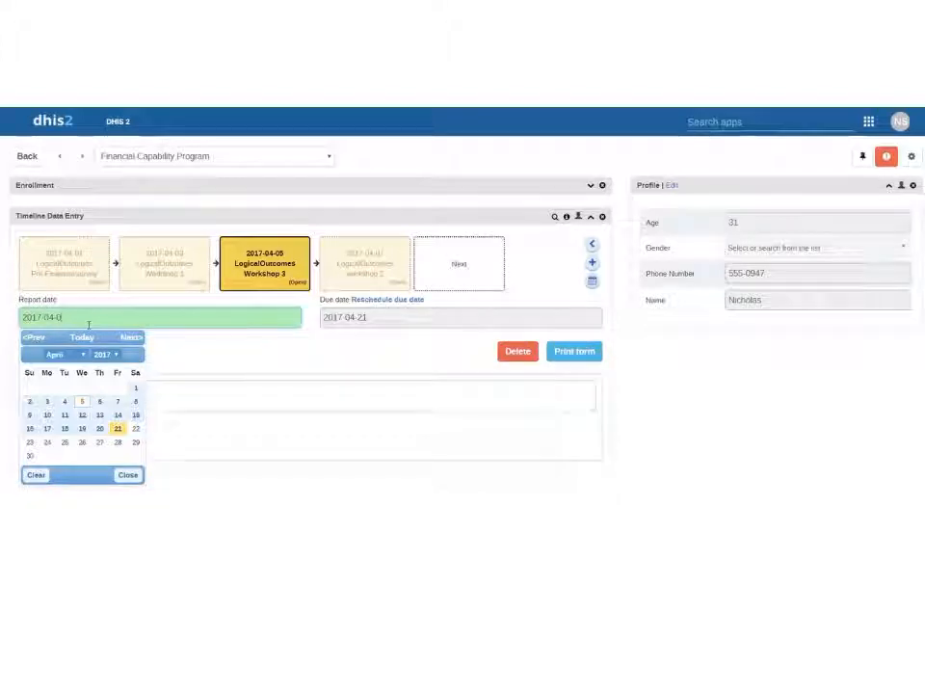
- Change the report date of workshop 2 to 2017-04-05 so that it comes before Workshop 3 in the timeline
{"action": "left_click", "coordinate": [362, 278]}
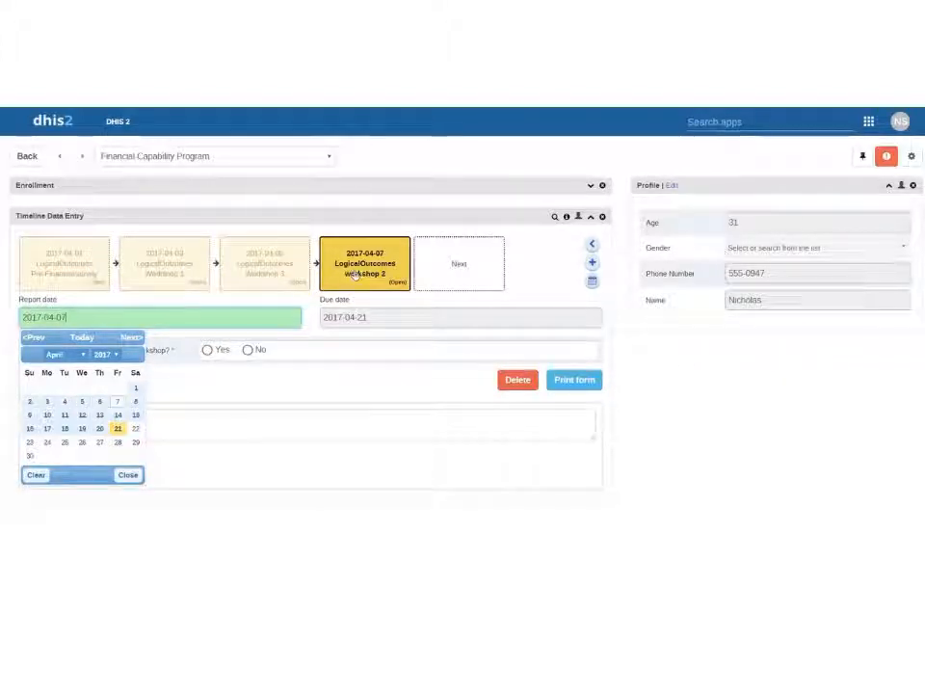
{"action": "key", "text": "BackSpace"}
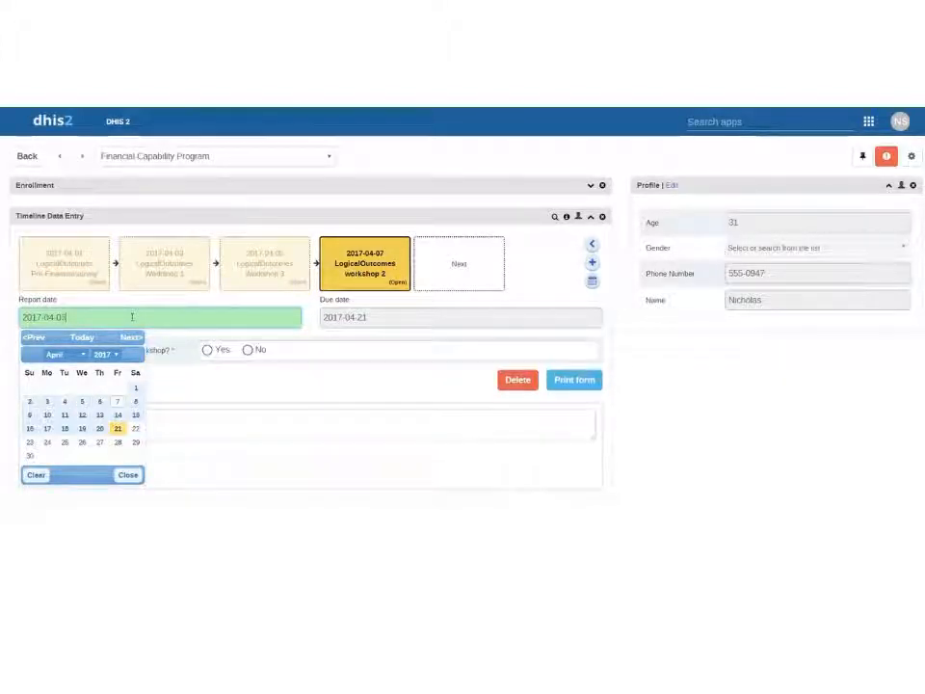
{"action": "type", "text": "5"}
{"action": "key", "text": "Return"}
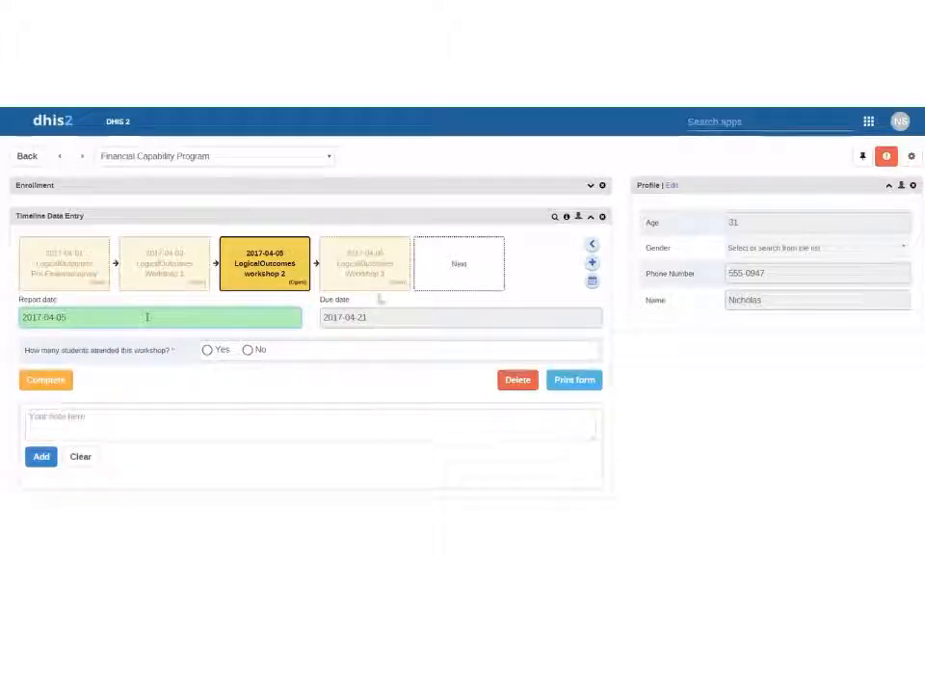
- In the Pre-Financial survey, answer the question about satisfaction with the financial situation with "Very dissatisfied"
{"action": "left_click", "coordinate": [459, 263]}
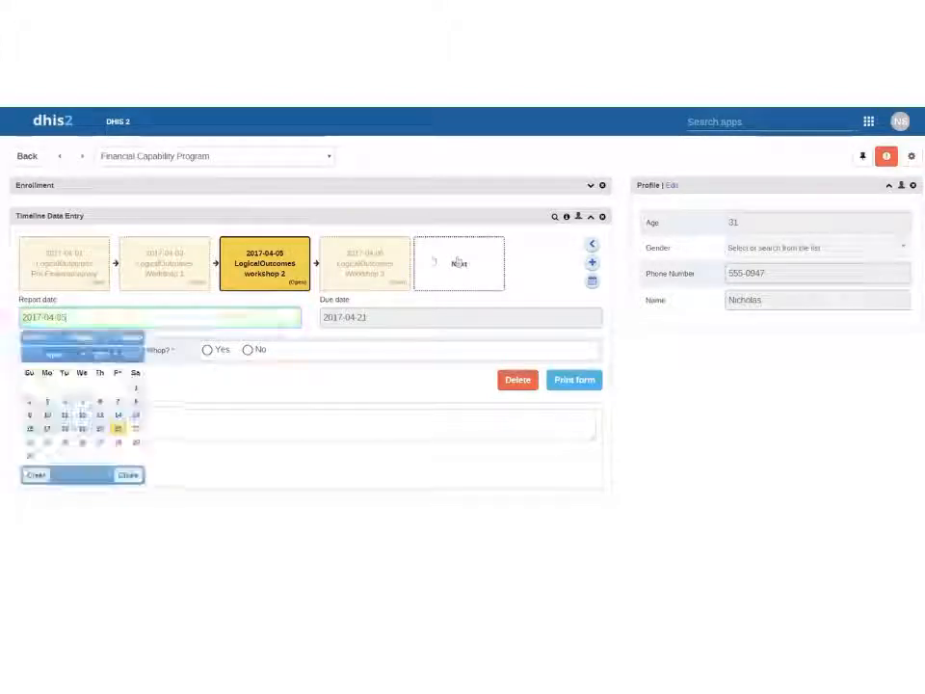
{"action": "left_click", "coordinate": [43, 273]}
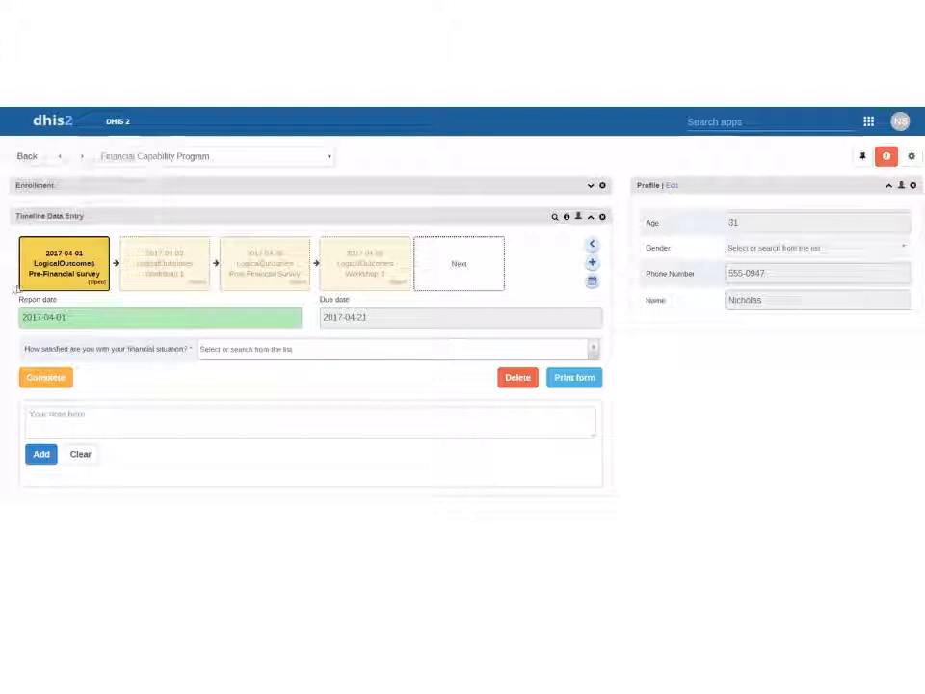
{"action": "left_click", "coordinate": [85, 322]}
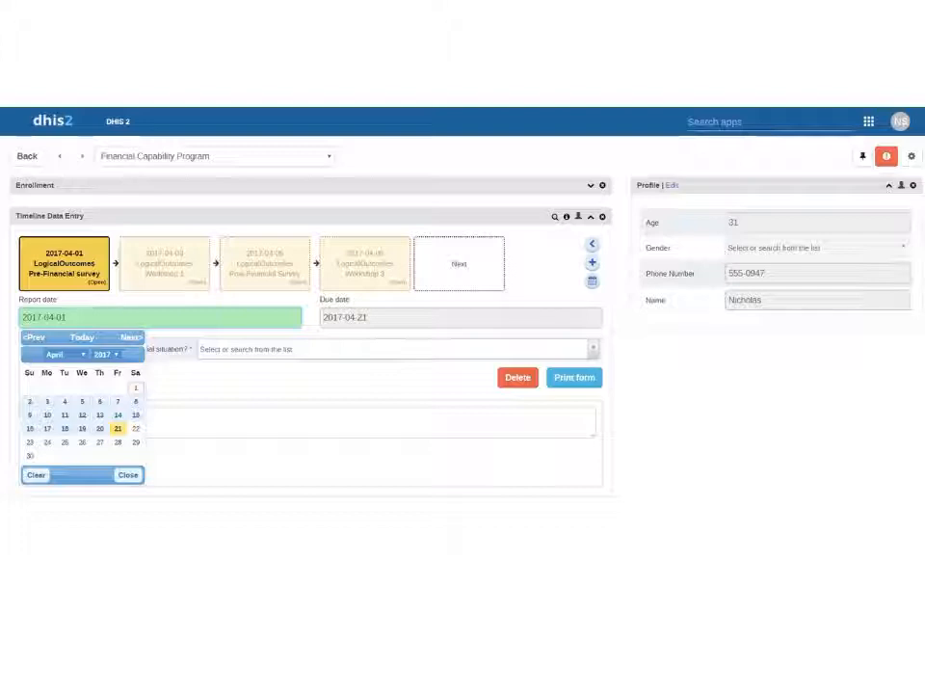
{"action": "left_click_drag", "start_coordinate": [101, 301], "coordinate": [97, 289]}
{"action": "left_click", "coordinate": [142, 361]}
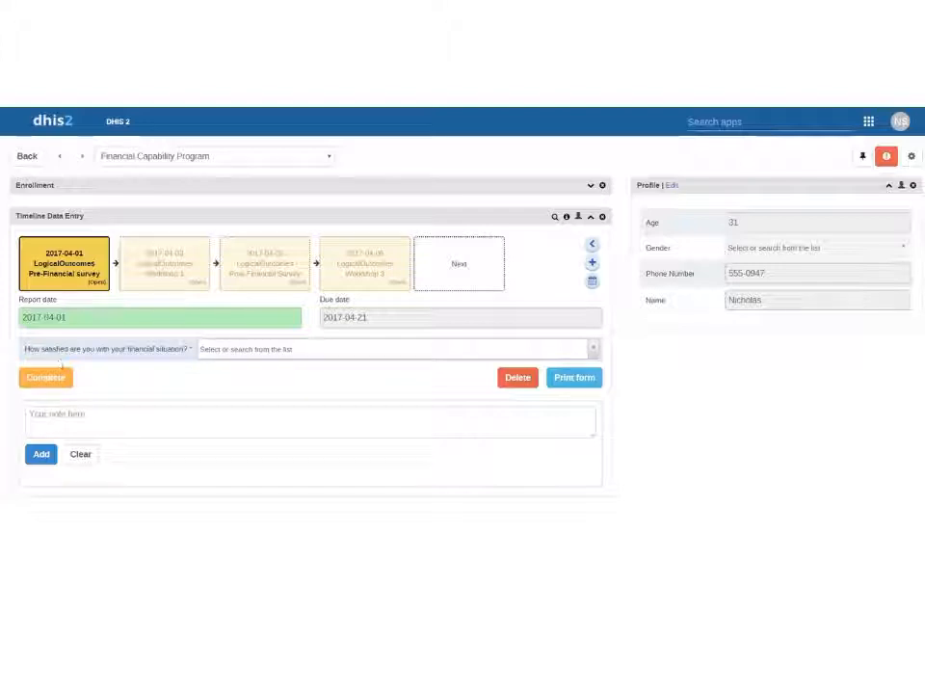
{"action": "left_click", "coordinate": [275, 349]}
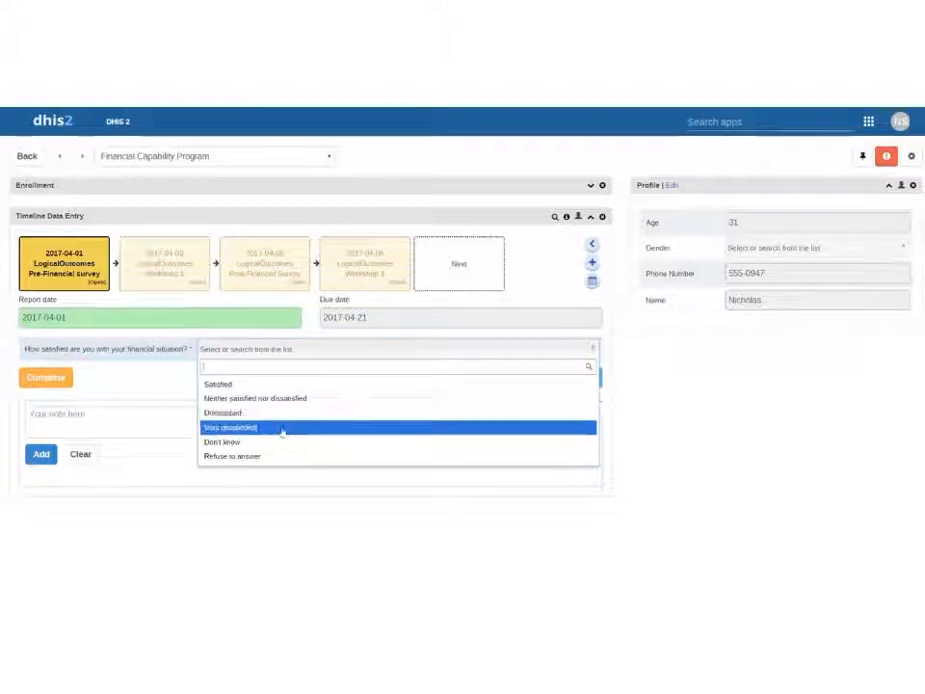
{"action": "left_click", "coordinate": [282, 427]}
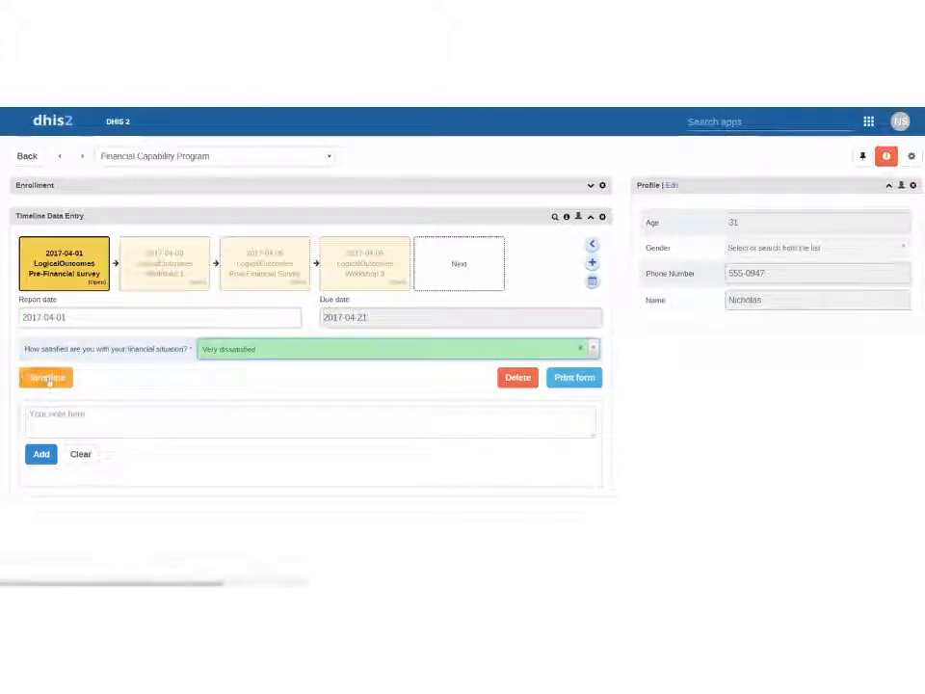
- Complete the Pre-Financial survey event without exiting the participant's record
{"action": "left_click", "coordinate": [45, 378]}
{"action": "left_click_drag", "start_coordinate": [425, 201], "coordinate": [480, 202]}
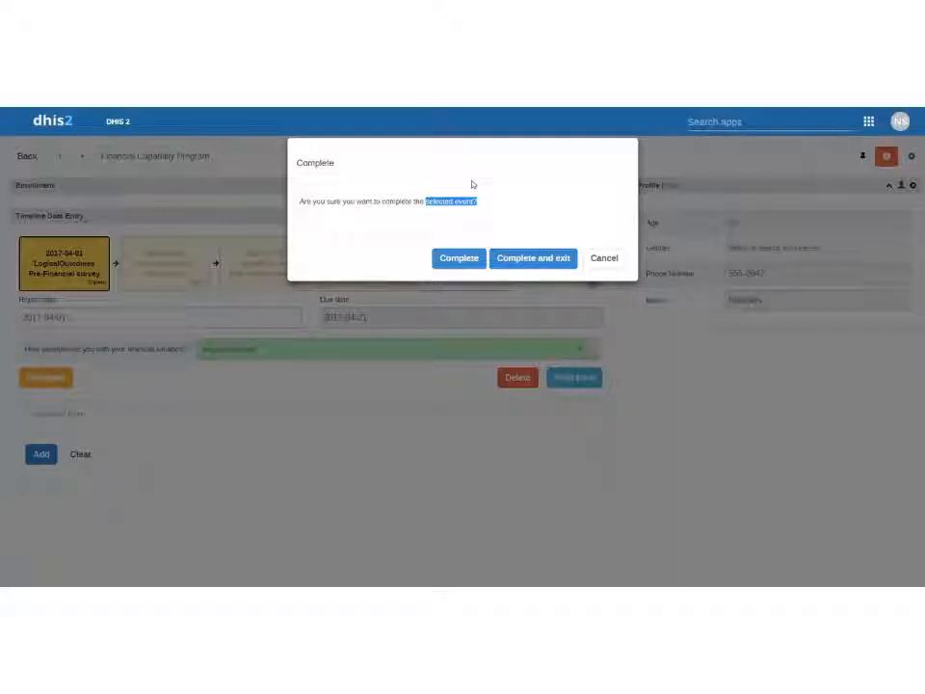
{"action": "left_click", "coordinate": [457, 258]}
{"action": "mouse_move", "coordinate": [68, 289]}
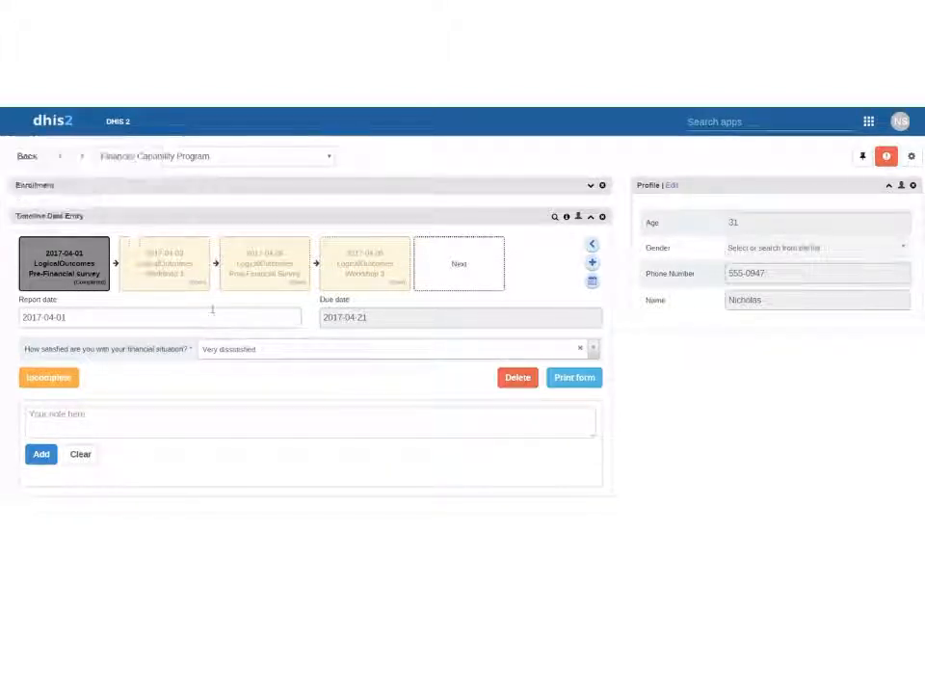
- Answer the Workshop 1 attendance question with Yes and complete the event
{"action": "left_click", "coordinate": [191, 285]}
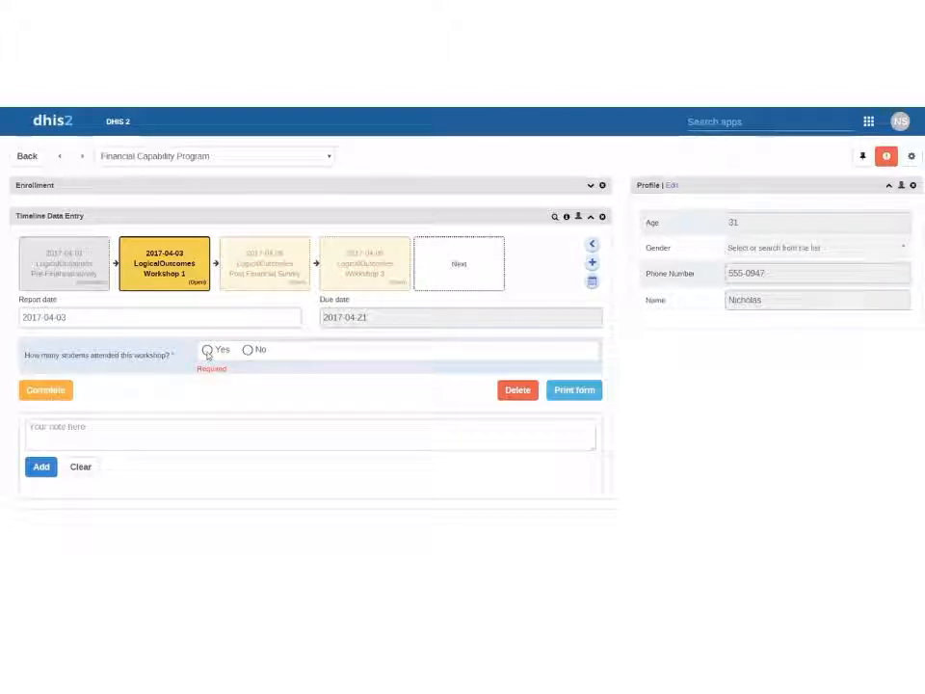
{"action": "left_click_drag", "start_coordinate": [177, 355], "coordinate": [21, 354]}
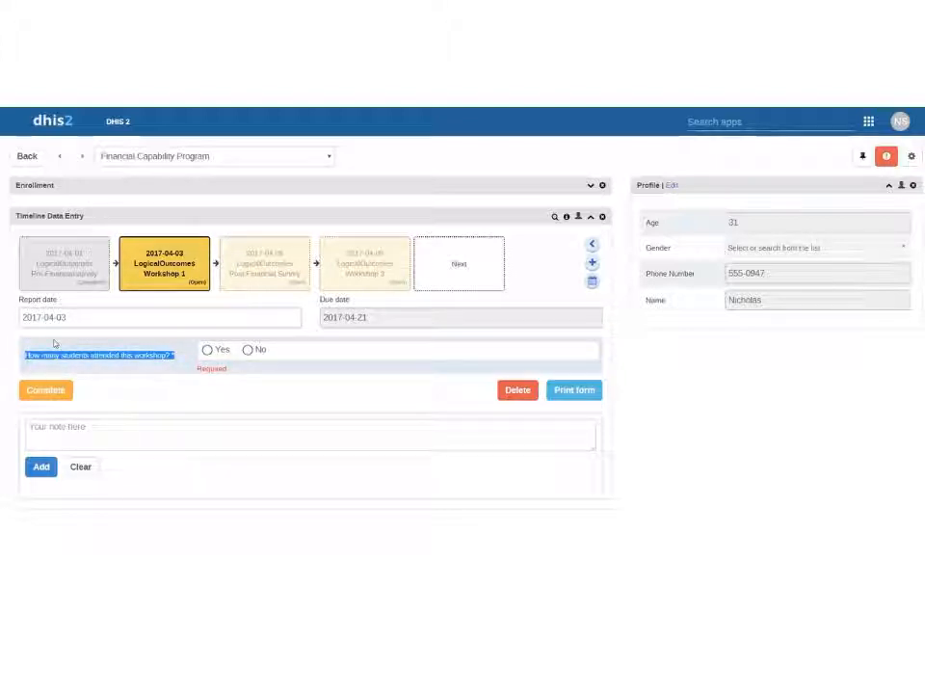
{"action": "left_click", "coordinate": [207, 350]}
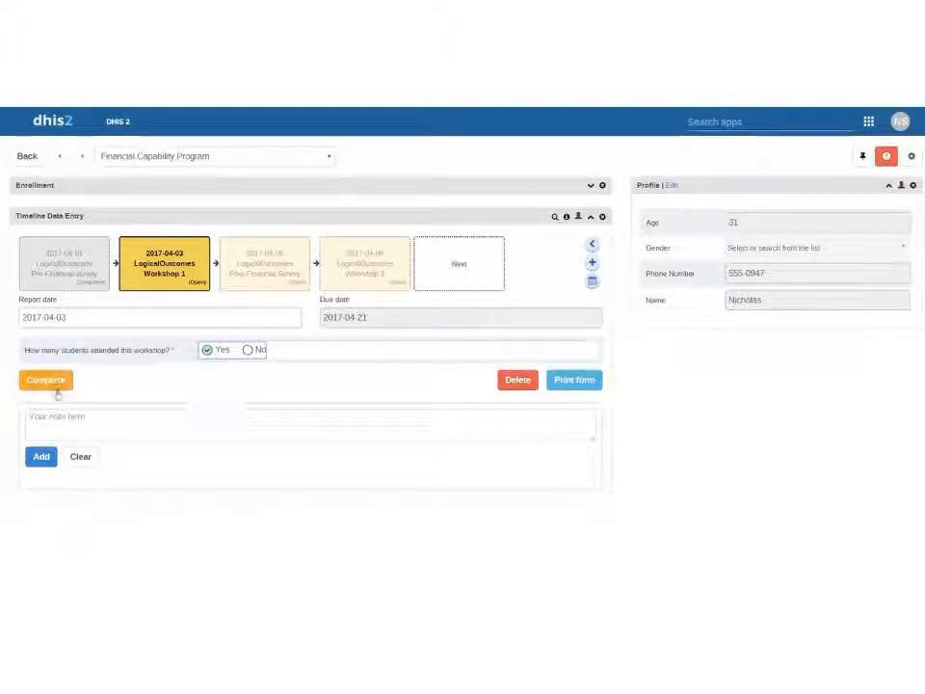
{"action": "left_click", "coordinate": [43, 380]}
{"action": "left_click", "coordinate": [453, 243]}
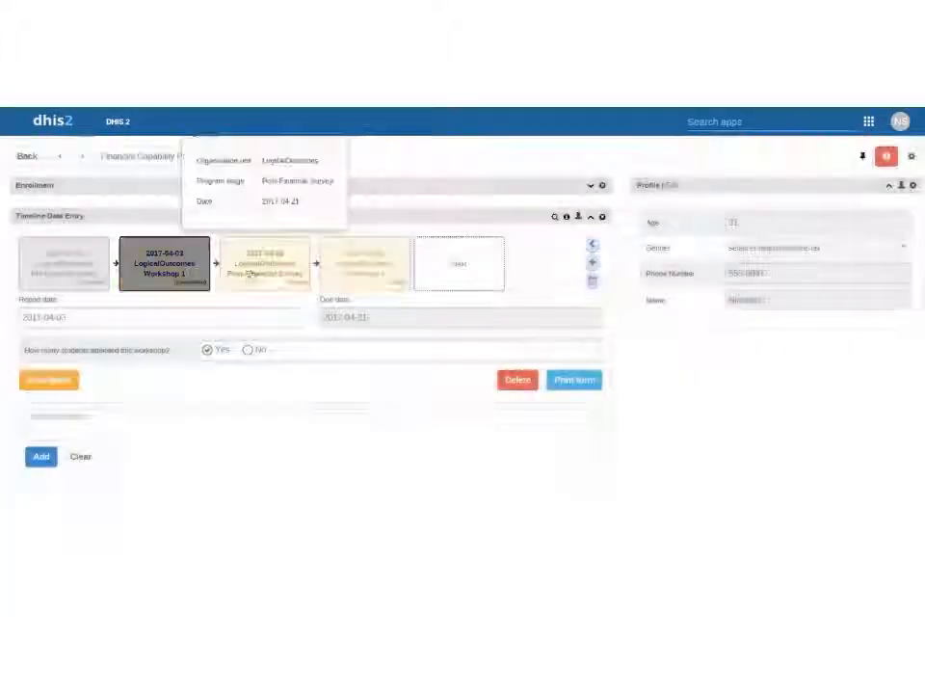
- Set the report date of the Post-Financial Survey to 2017-04-20
{"action": "left_click", "coordinate": [206, 350]}
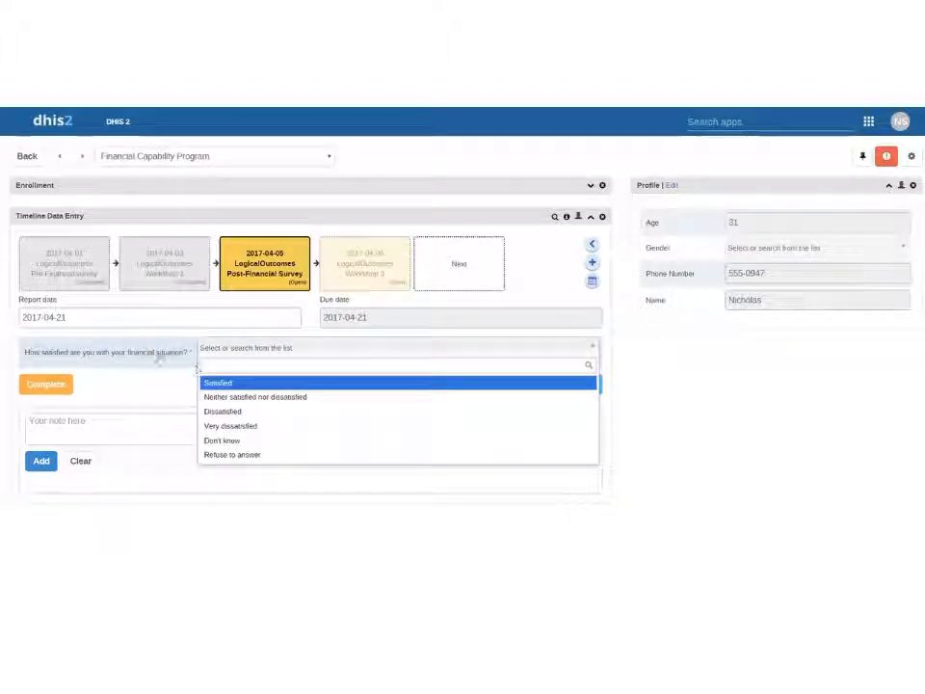
{"action": "left_click", "coordinate": [161, 353]}
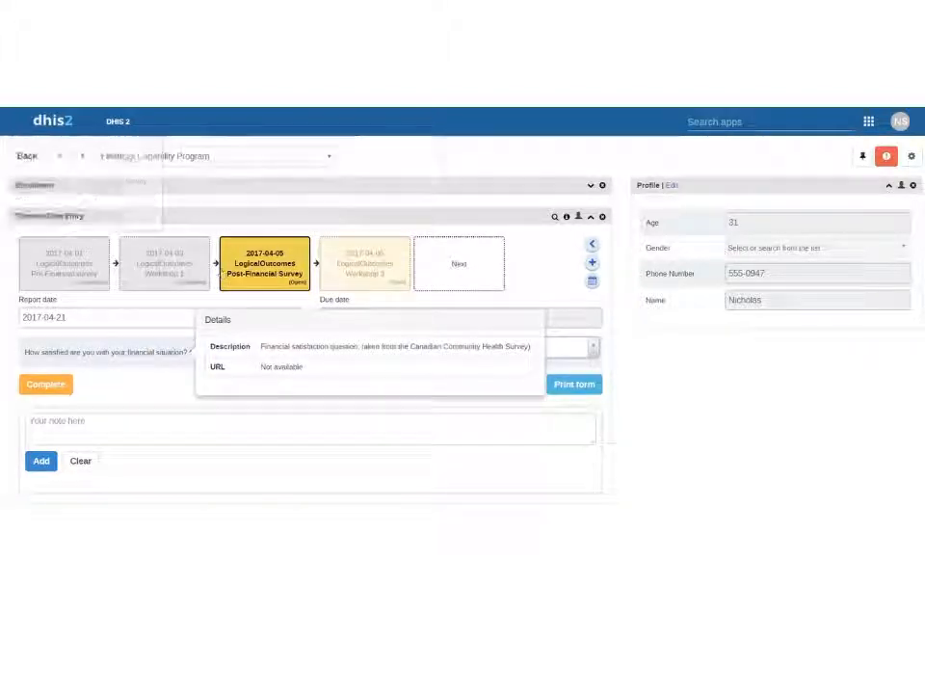
{"action": "left_click", "coordinate": [172, 314]}
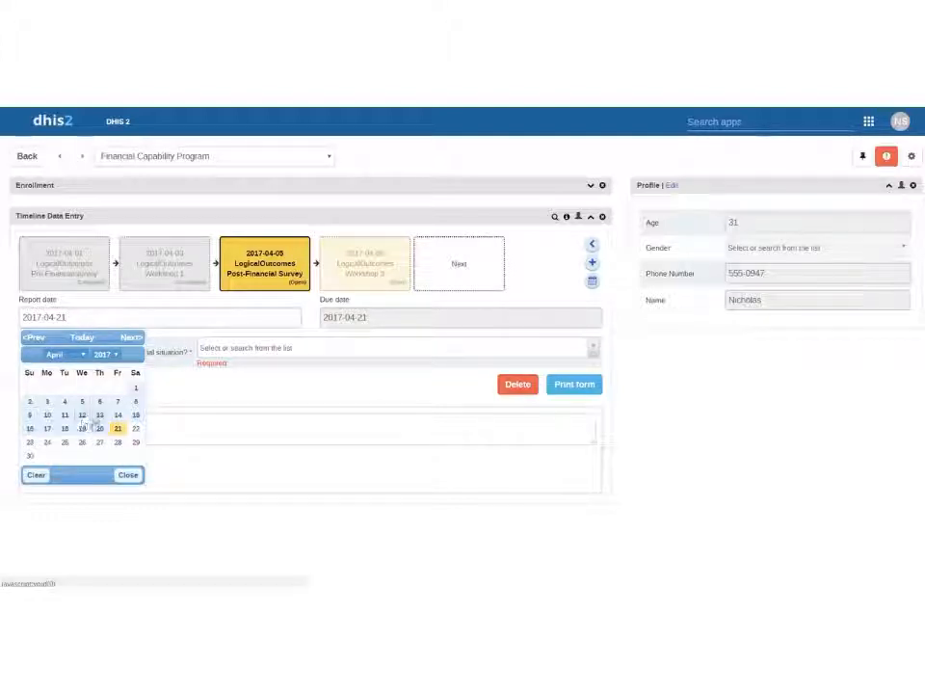
{"action": "left_click", "coordinate": [99, 429]}
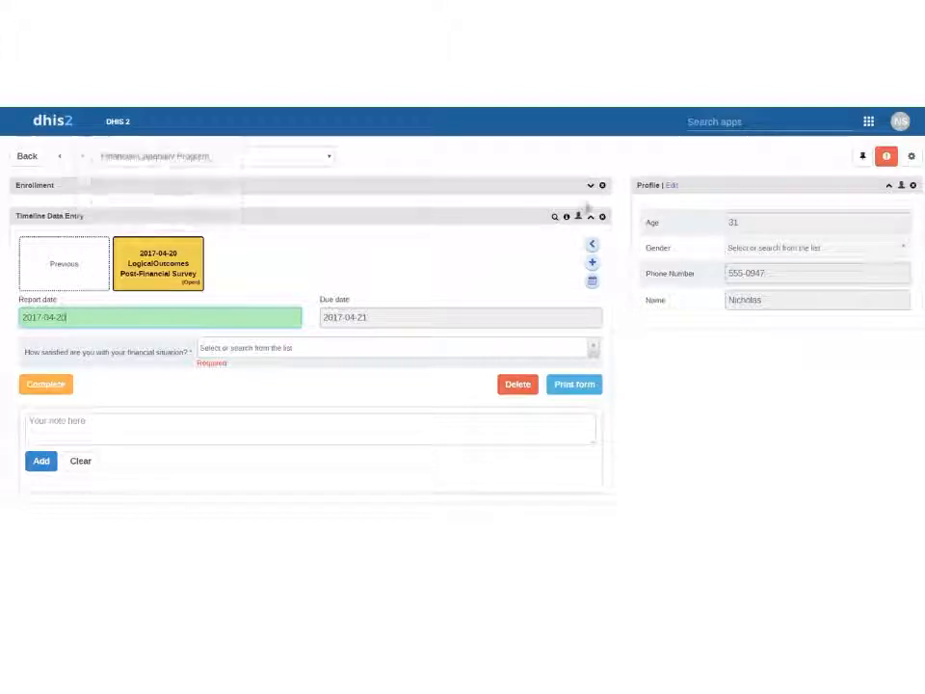
- Expand the enrollment details of the participant in the Financial Capability Program
{"action": "left_click", "coordinate": [591, 184]}
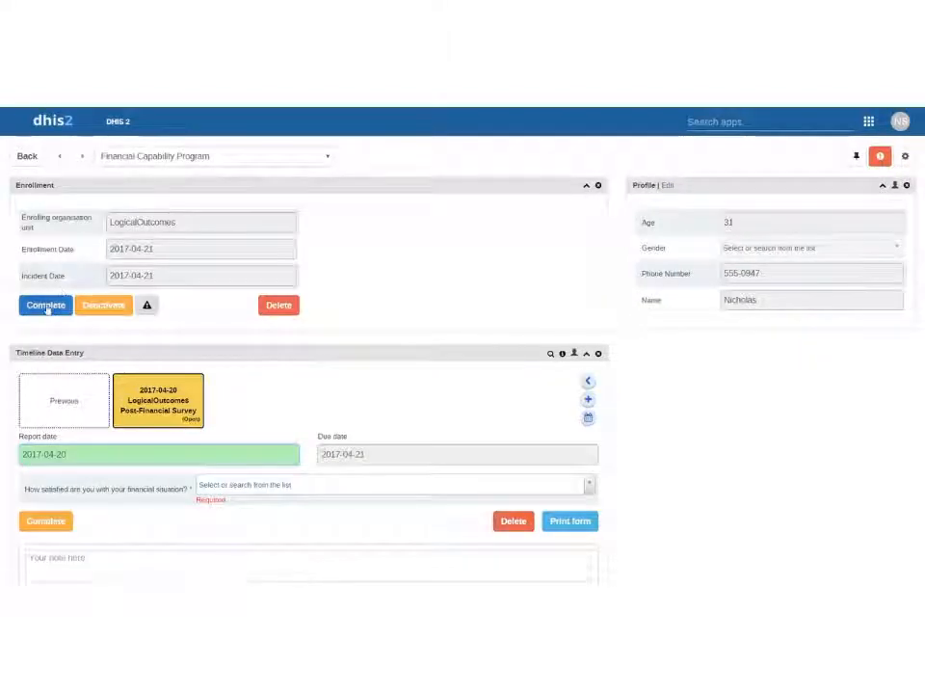